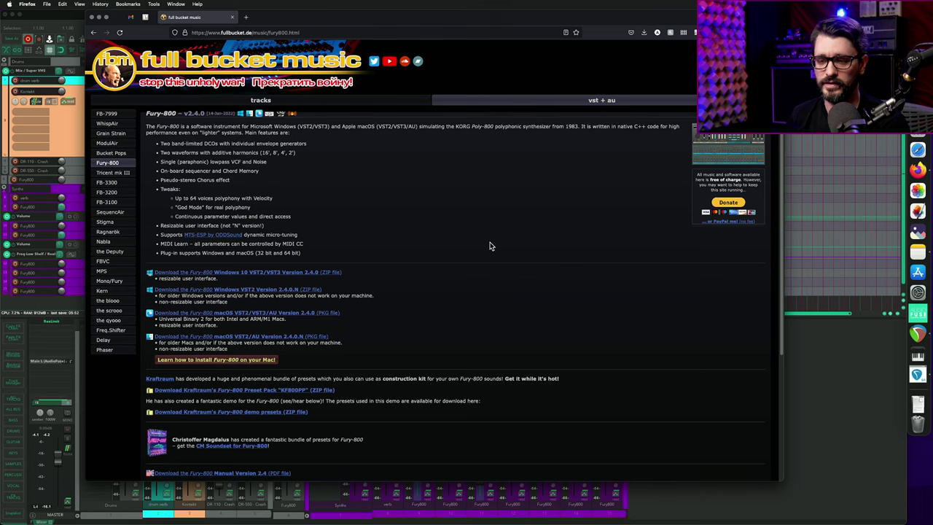
- Look through the Fury-800 page for its feature list, download links, preset packs and manuals
scroll(487, 244, down, 1)
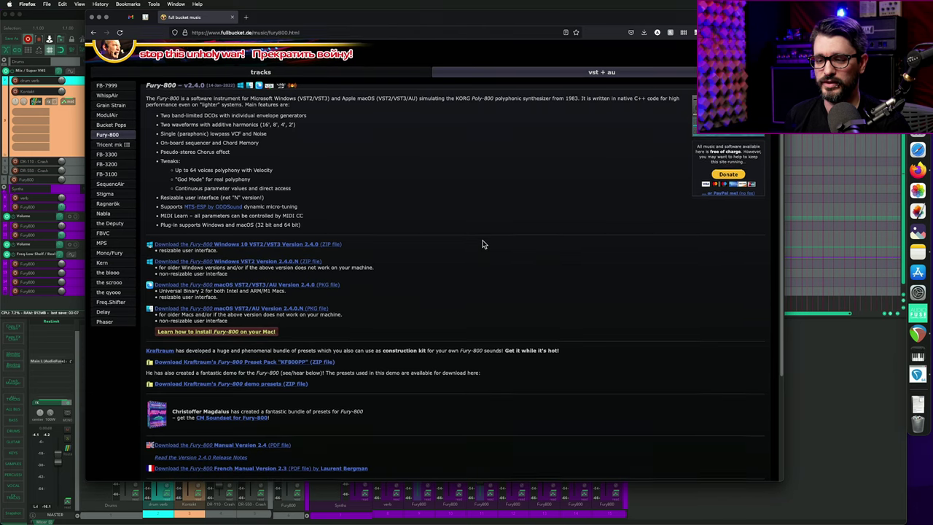
scroll(481, 244, down, 5)
scroll(481, 244, up, 5)
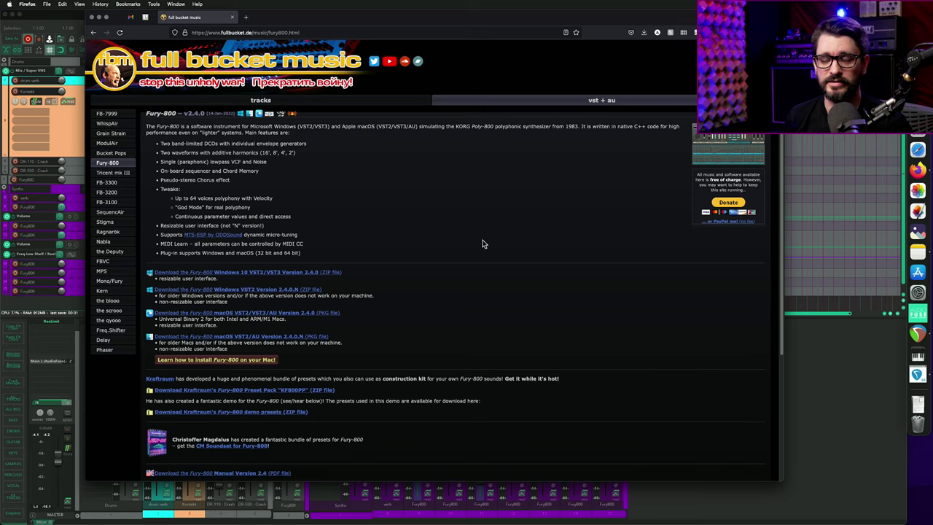
scroll(482, 243, down, 3)
- Switch to REAPER and play back the Fury800 demo project
click(820, 388)
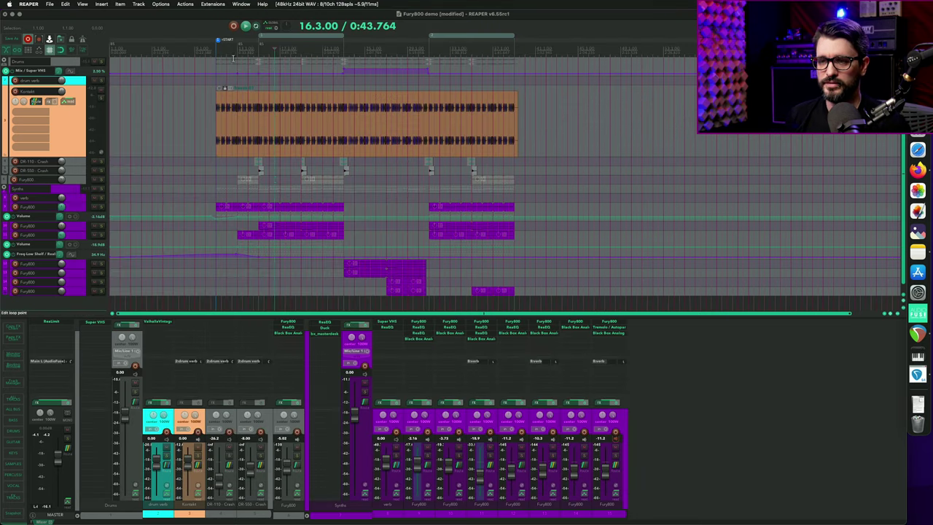
key(space)
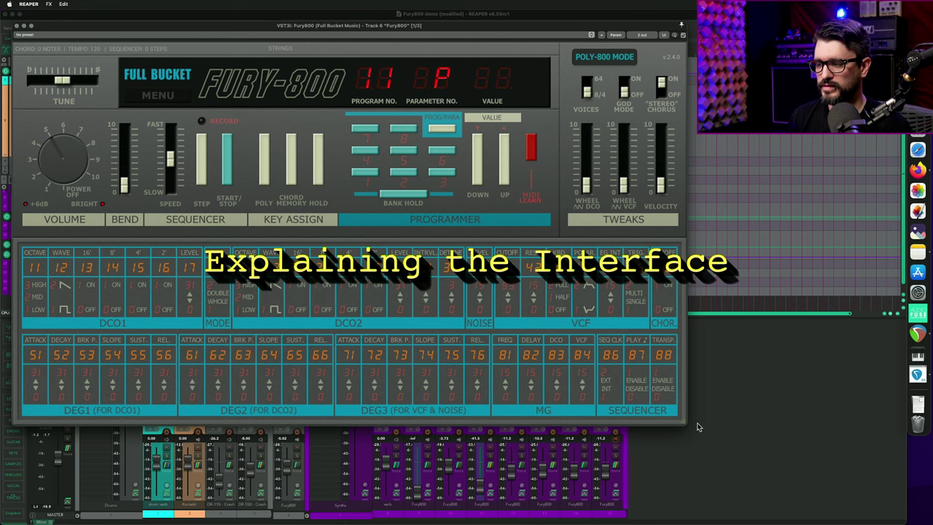
- Enlarge the Fury-800 window slightly and alternate between Poly-800 mode and Bucket mode, finishing in Poly-800 mode
drag(681, 421, 698, 457)
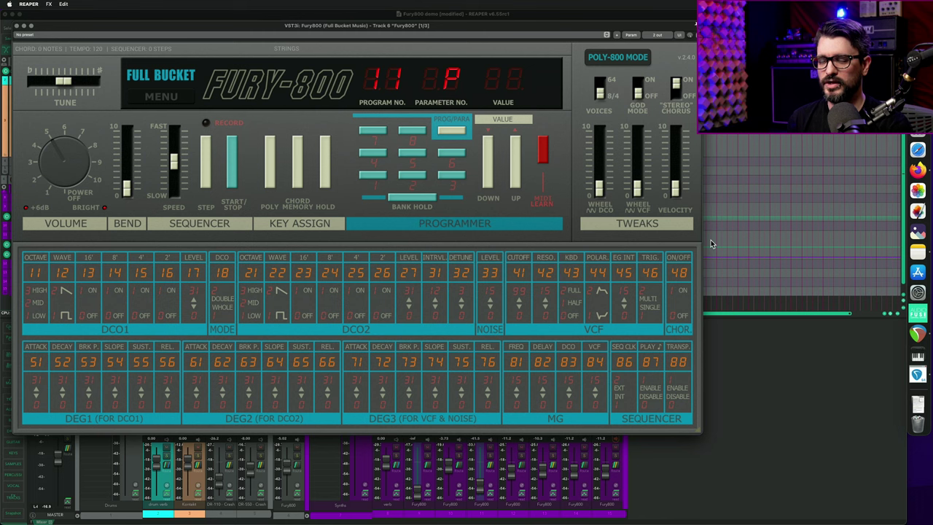
click(608, 60)
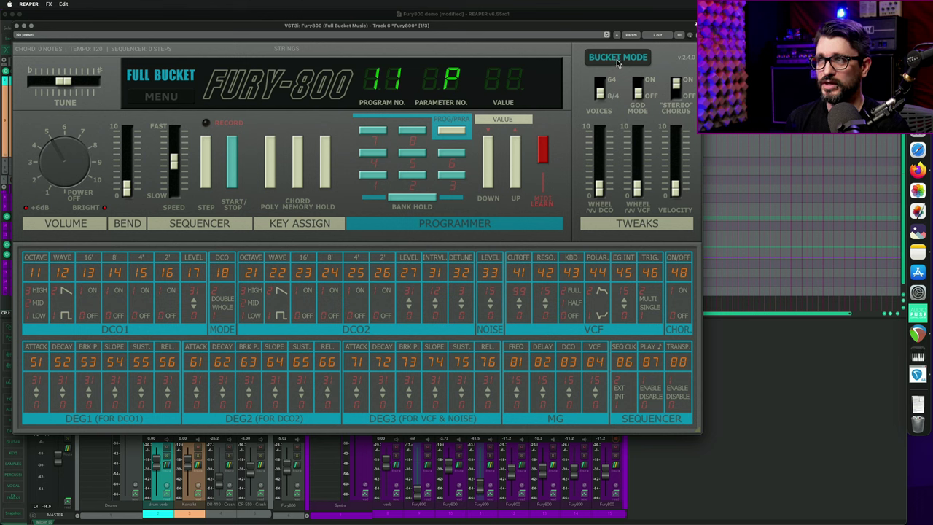
click(617, 60)
click(615, 61)
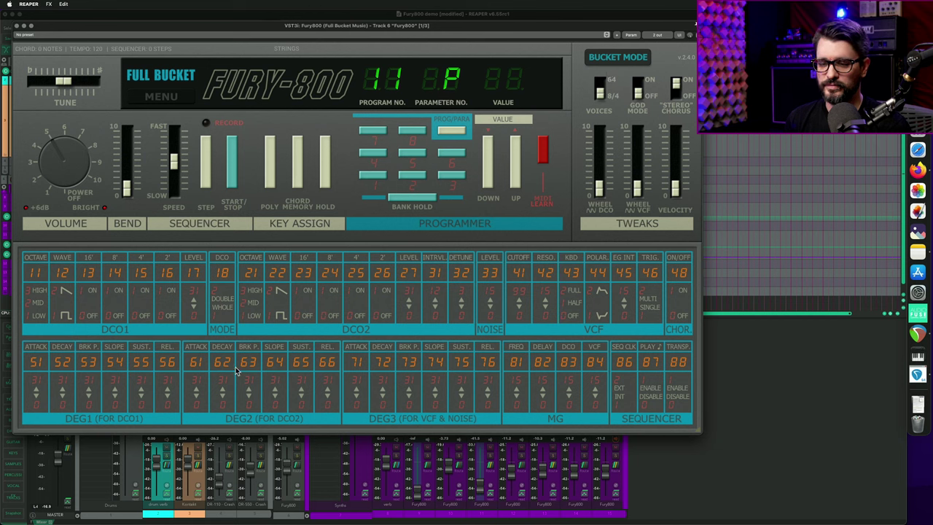
click(616, 57)
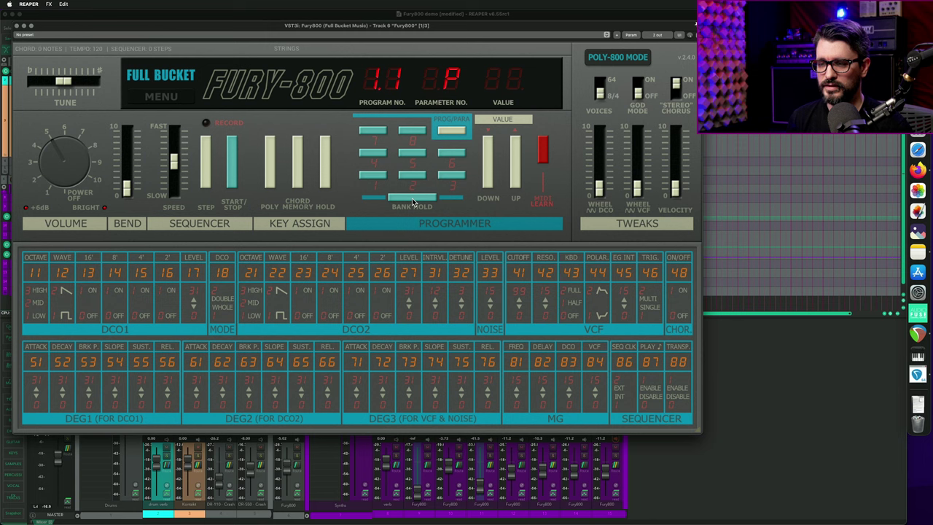
- Toggle the programmer between program and parameter selection, finishing in parameter selection
click(458, 134)
click(459, 133)
click(458, 133)
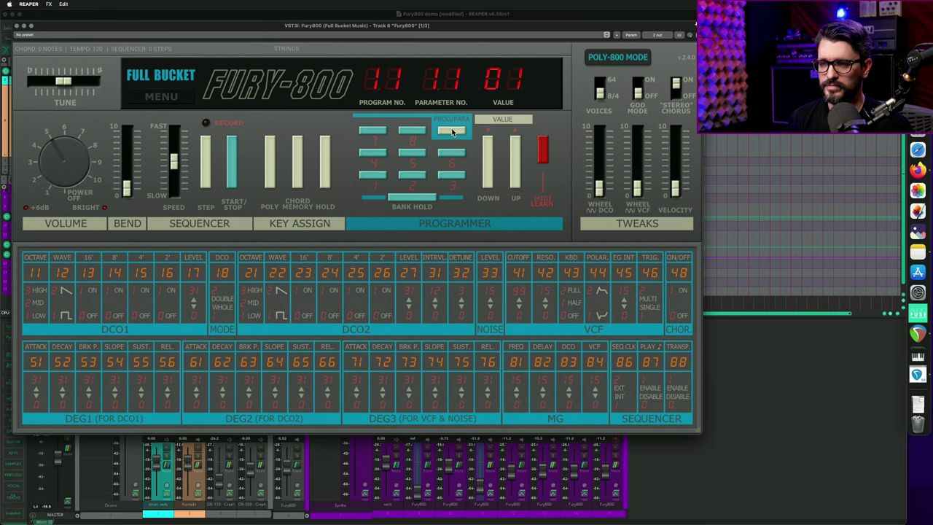
click(458, 133)
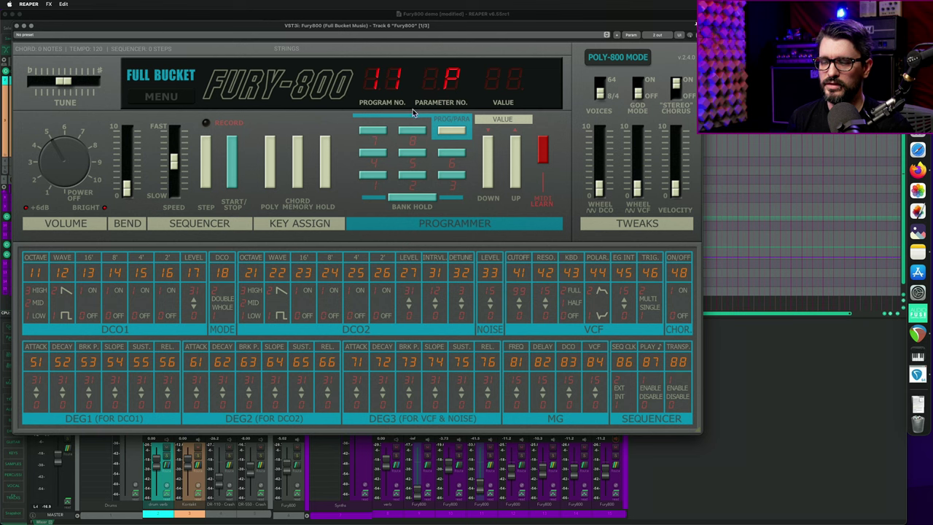
click(455, 134)
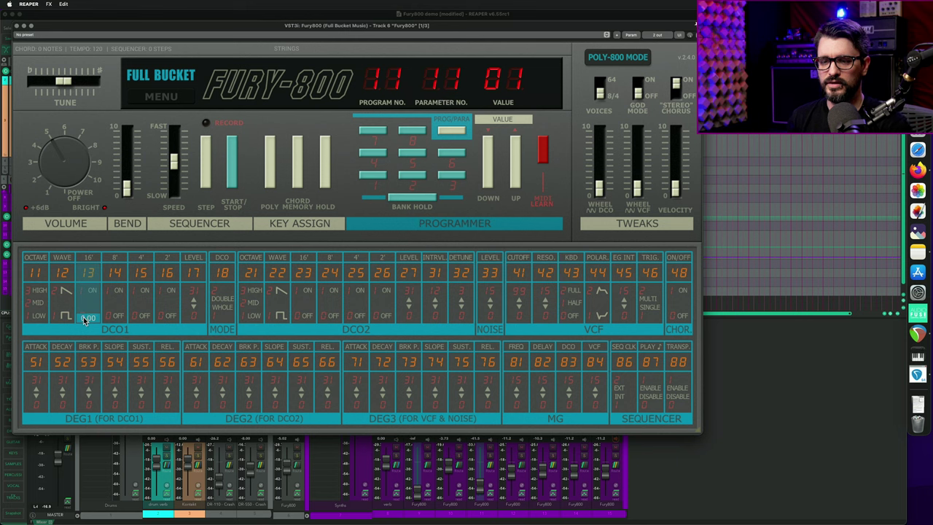
- Try the DCO1 16' harmonic on and off, returning it to off
scroll(86, 320, up, 5)
scroll(89, 323, down, 5)
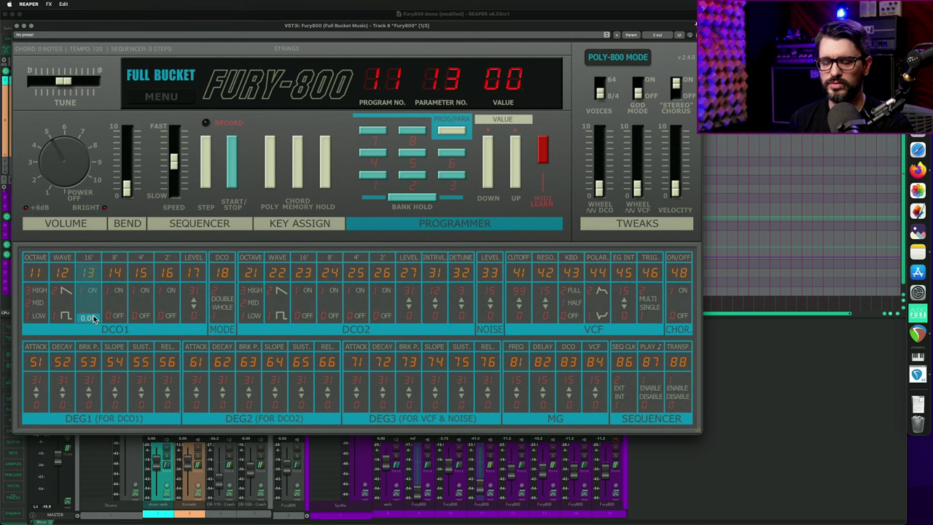
mouse_move(93, 315)
mouse_down()
mouse_move(93, 269)
mouse_move(87, 323)
mouse_move(89, 271)
mouse_move(104, 258)
mouse_move(89, 287)
mouse_move(90, 320)
mouse_up()
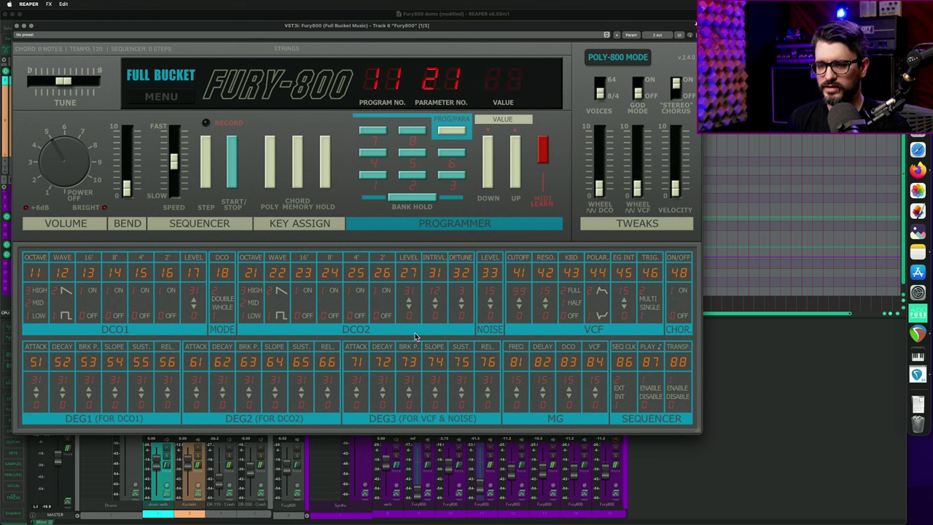
- Try the DCO2 waveform between sawtooth and square, and adjust the DCO2 level
click(278, 323)
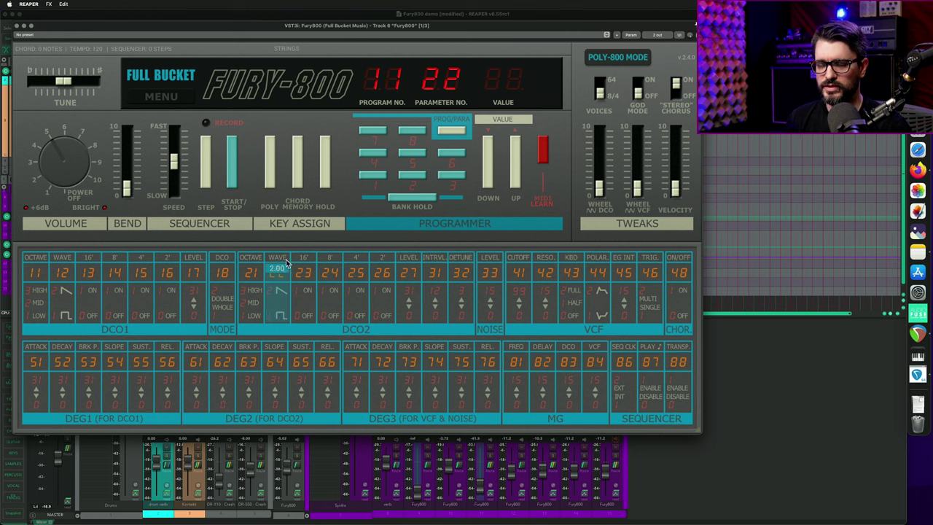
click(281, 299)
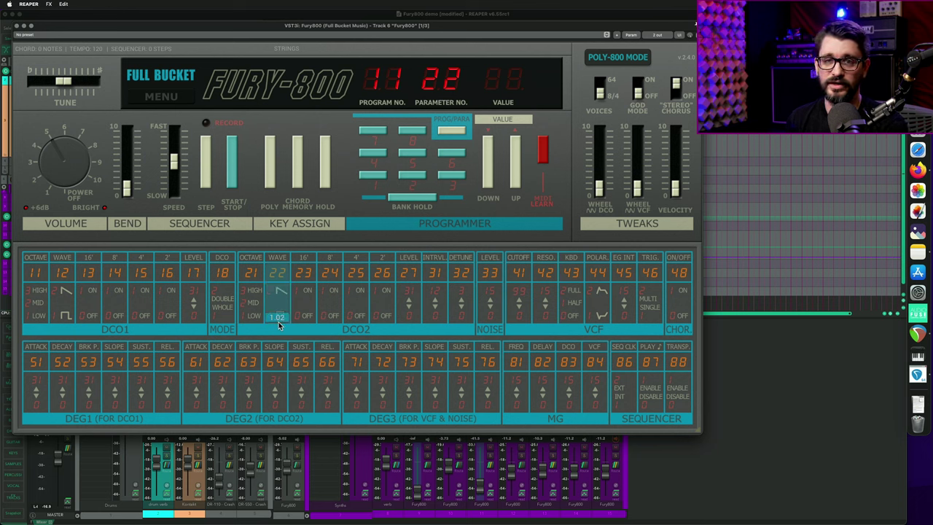
mouse_move(278, 325)
mouse_down()
mouse_move(279, 277)
mouse_move(282, 324)
mouse_up()
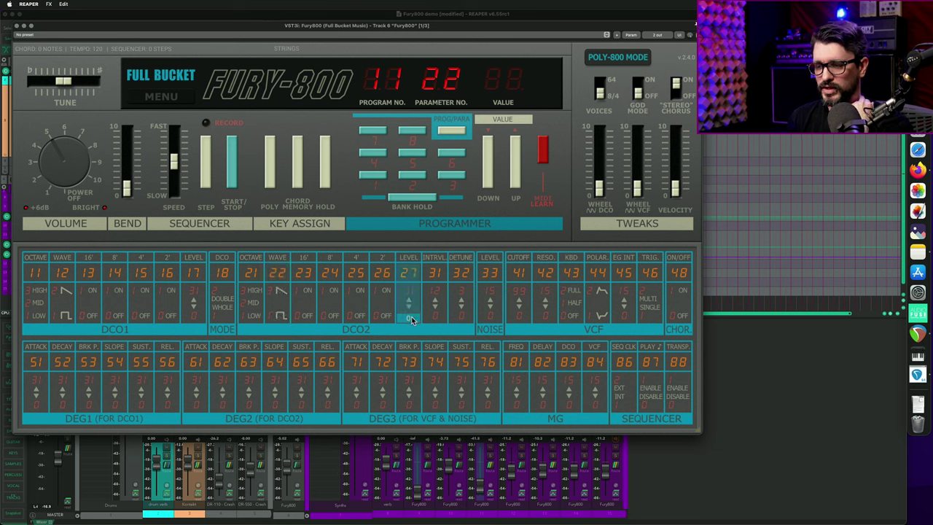
mouse_move(407, 310)
mouse_down()
mouse_move(408, 291)
mouse_move(407, 321)
mouse_move(437, 314)
mouse_move(437, 279)
mouse_move(435, 326)
mouse_move(434, 264)
mouse_move(436, 324)
mouse_up()
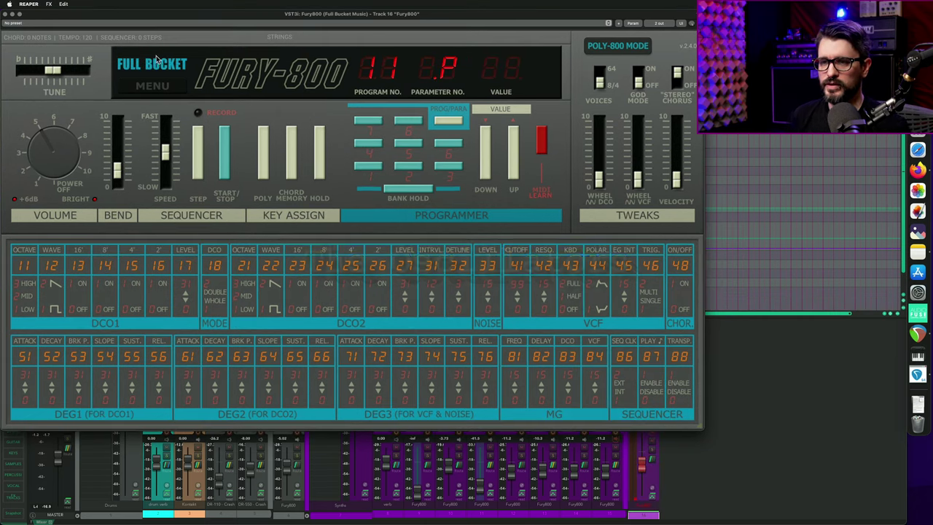
- Initialize the current program of the track 16 Fury-800 and reposition its window so the whole synth panel is reachable
click(153, 85)
click(195, 110)
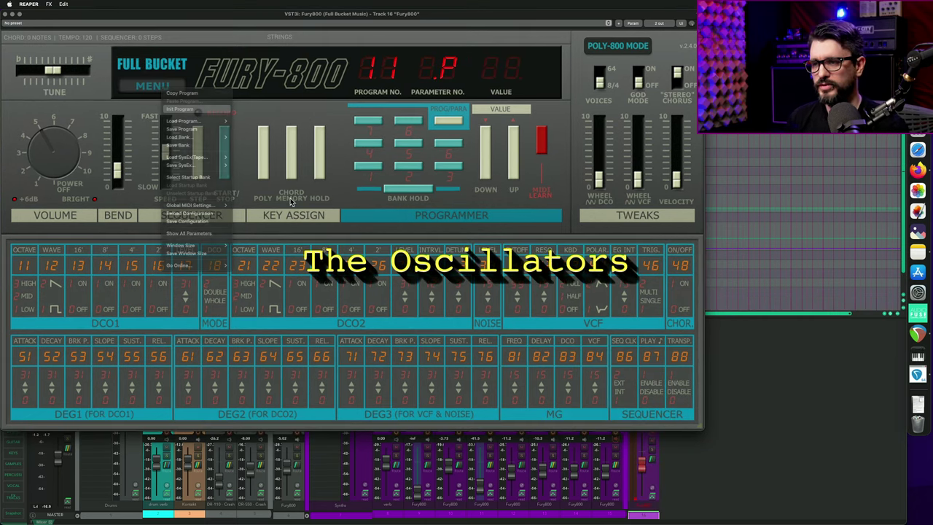
click(462, 190)
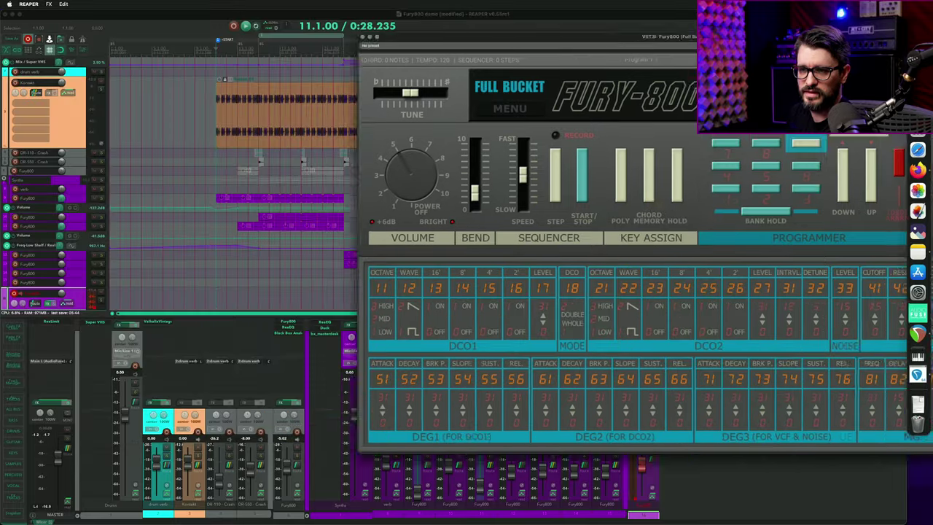
drag(673, 38, 350, 51)
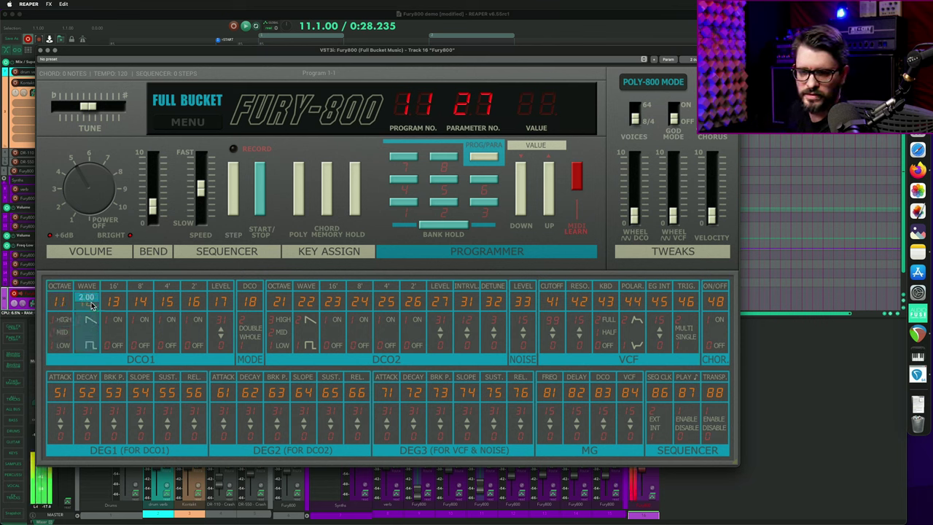
- Set the DCO1 waveform to square and audition its 16', 8', 4' and 2' harmonics, leaving them off
drag(92, 306, 93, 311)
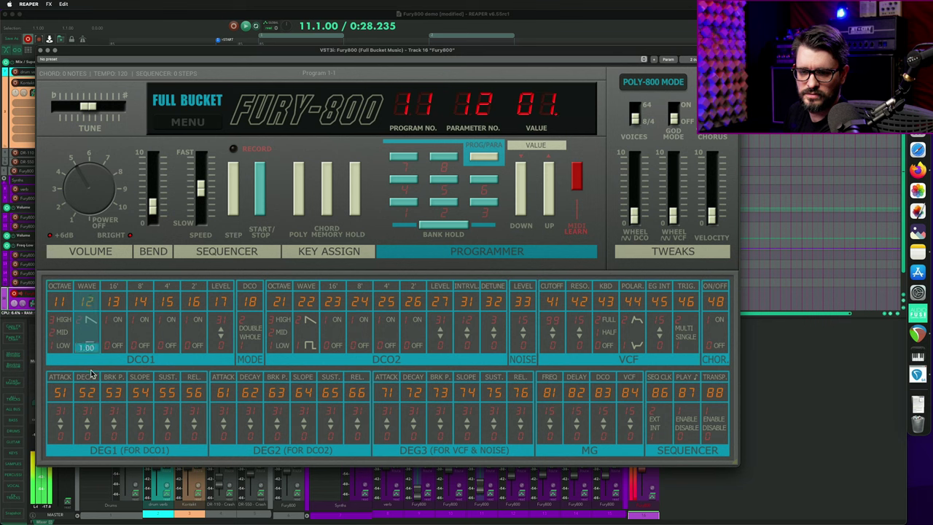
click(114, 307)
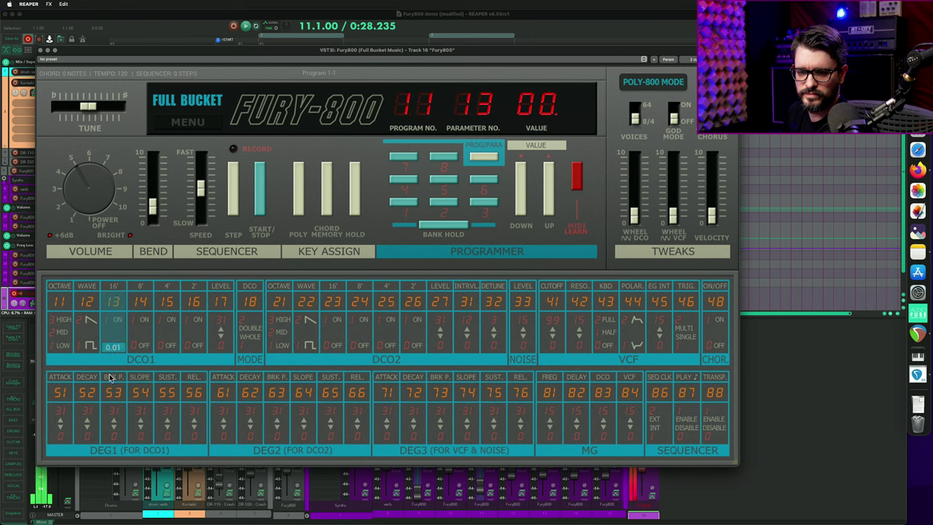
click(145, 308)
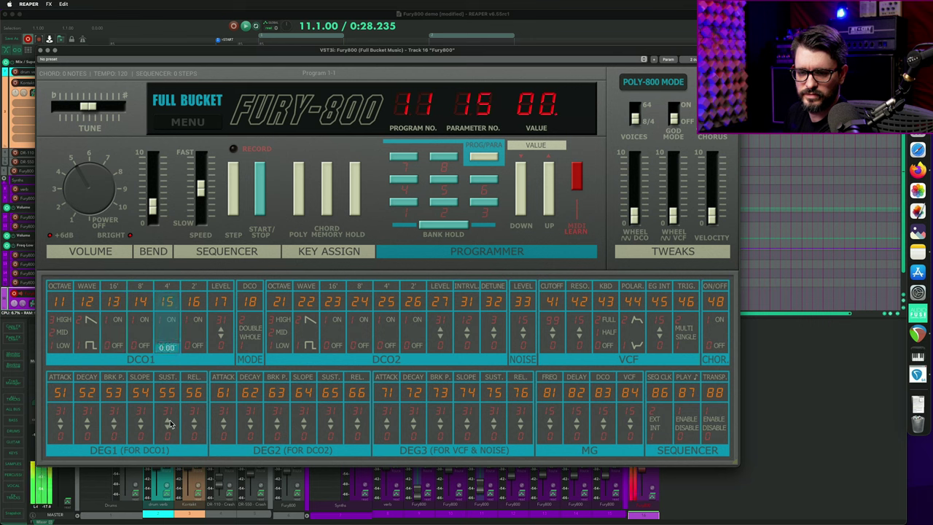
click(195, 321)
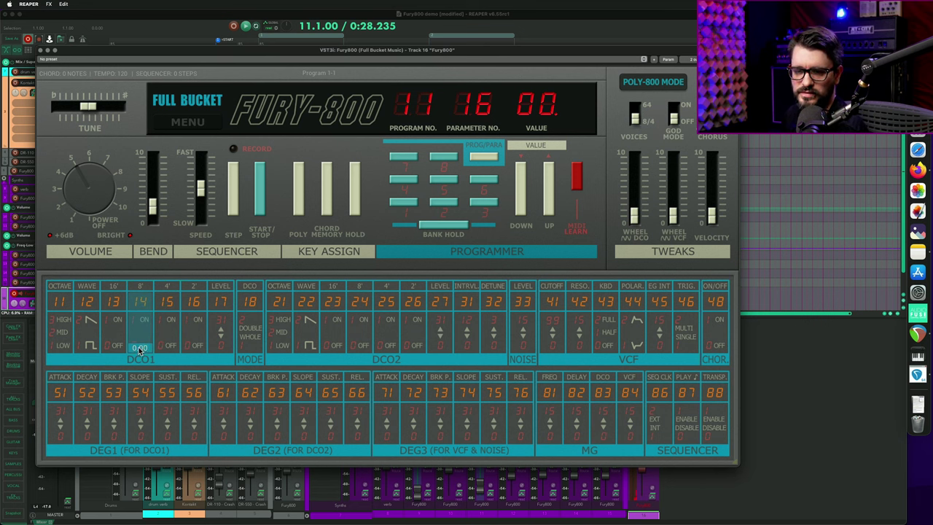
- Bring in the DCO1 harmonics up to 2', then take the 16' and 8' harmonics out again
drag(119, 350, 192, 311)
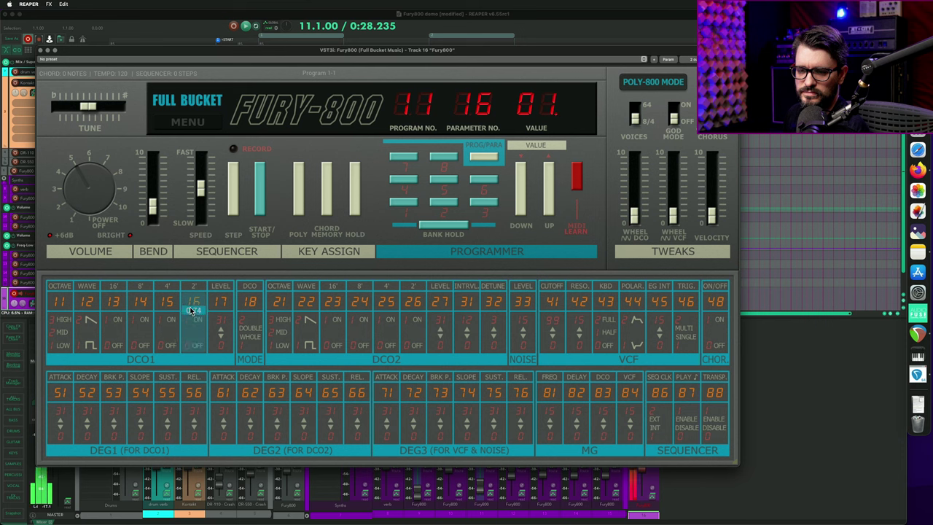
click(113, 345)
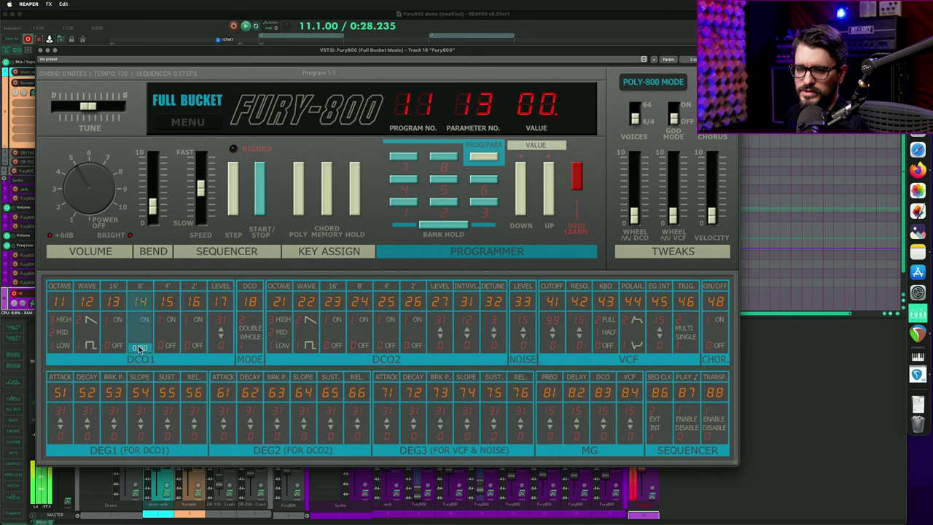
click(167, 345)
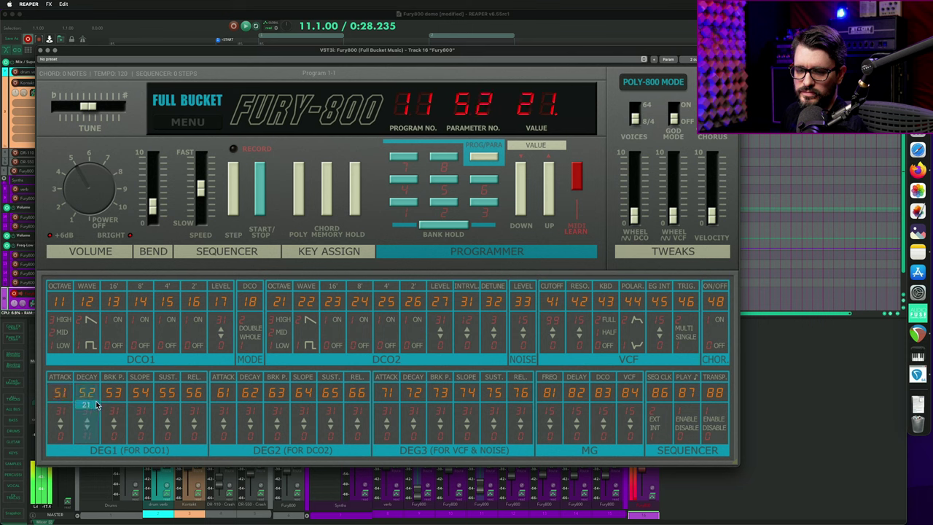
- Adjust the DEG1 decay and arrange the Fury-800 window so the oscilloscope meter stays accessible behind it
scroll(96, 405, up, 1)
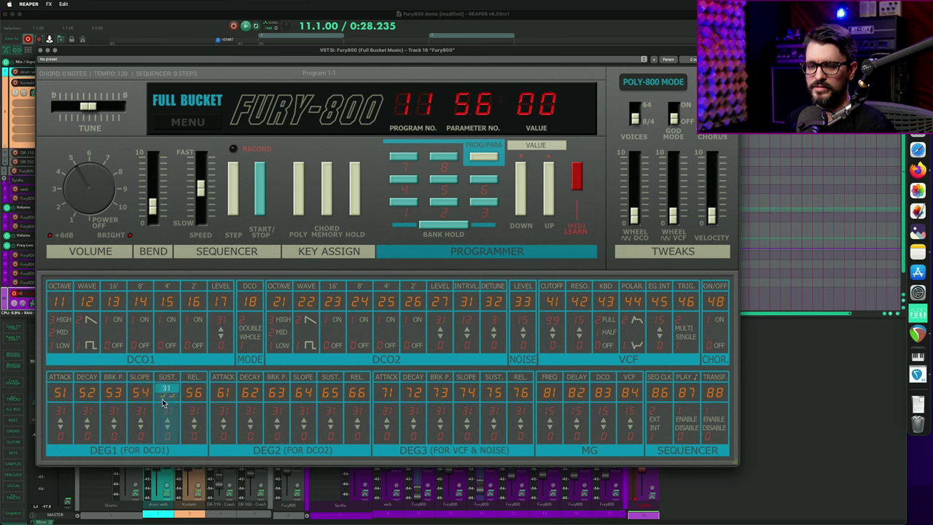
double_click(435, 52)
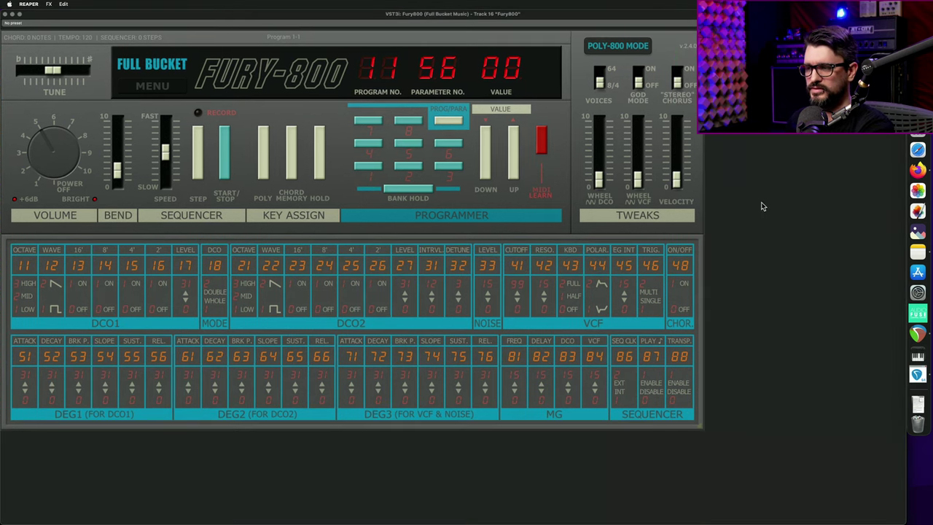
double_click(678, 19)
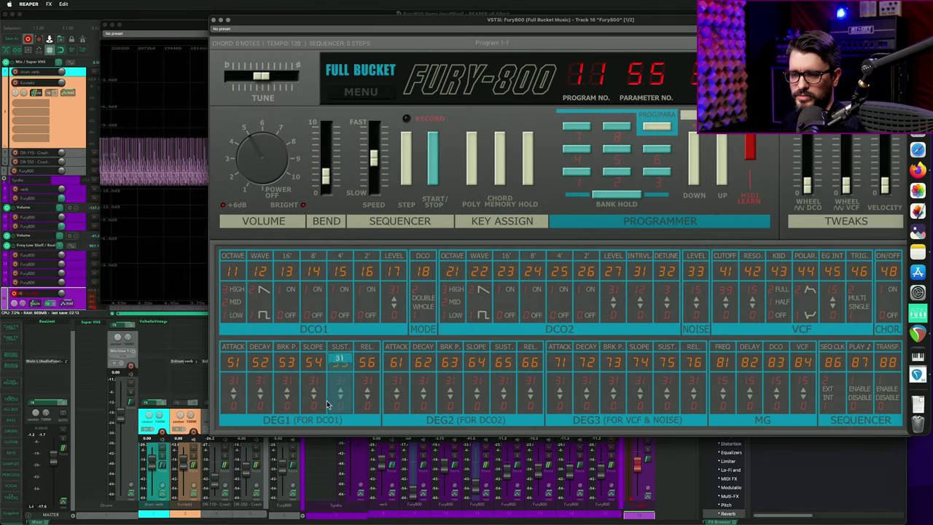
- Set the DEG1 break point to 0, adjust its decay, and view the resulting envelope on the oscilloscope
click(314, 375)
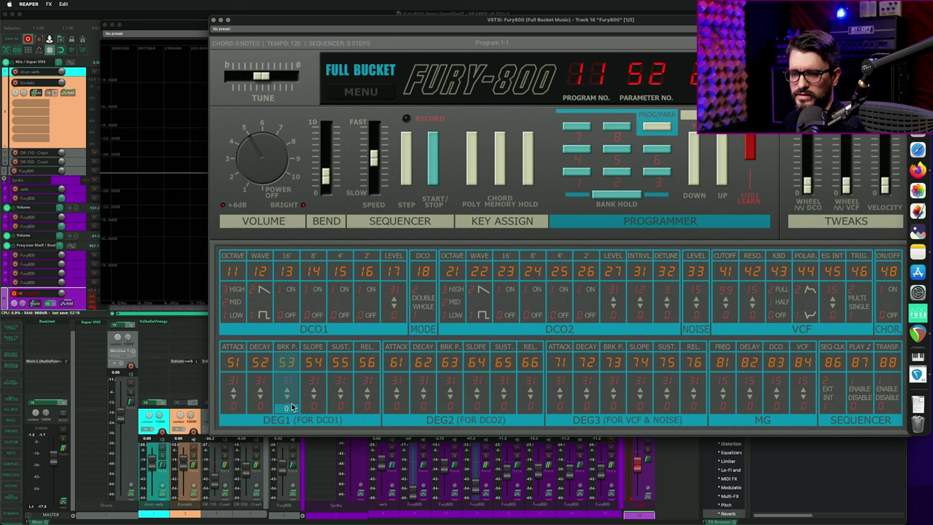
click(172, 83)
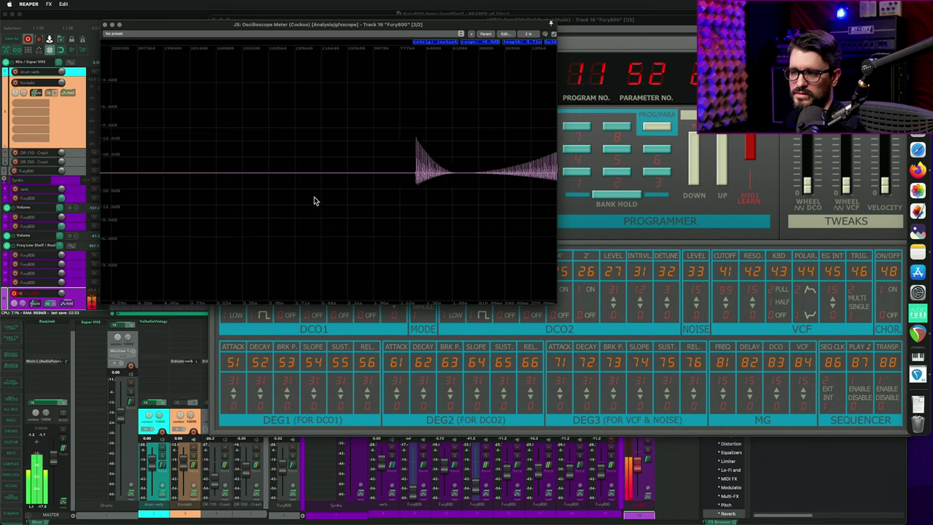
- Raise the DEG1 break point and shorten its slope, checking each envelope change on the oscilloscope
click(289, 365)
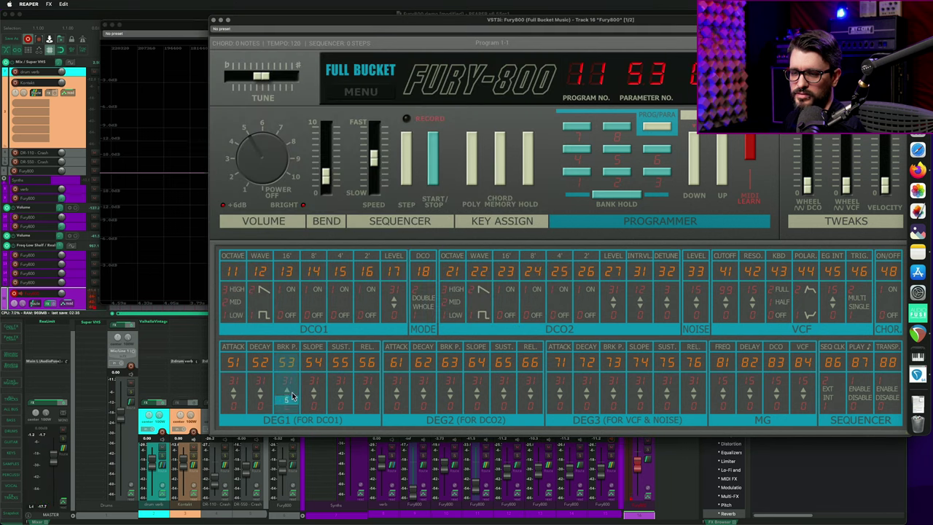
click(173, 256)
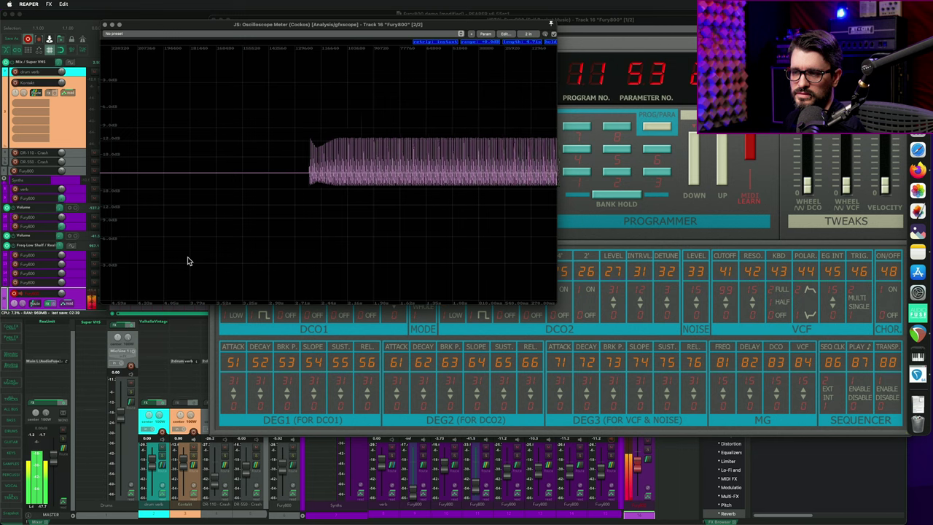
mouse_move(315, 370)
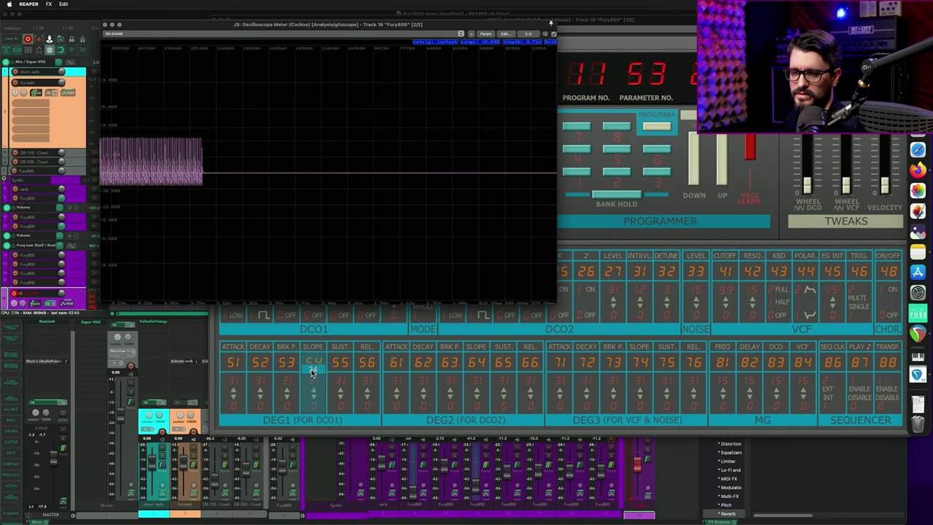
drag(317, 370, 314, 380)
click(153, 241)
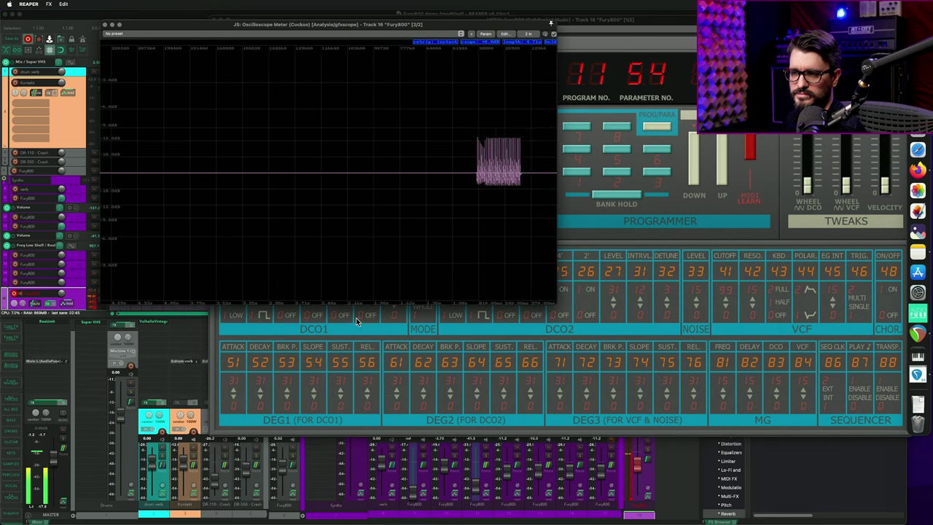
- Set the DEG1 break point to 0 and its slope to 31, and view the resulting envelope on the oscilloscope
click(286, 382)
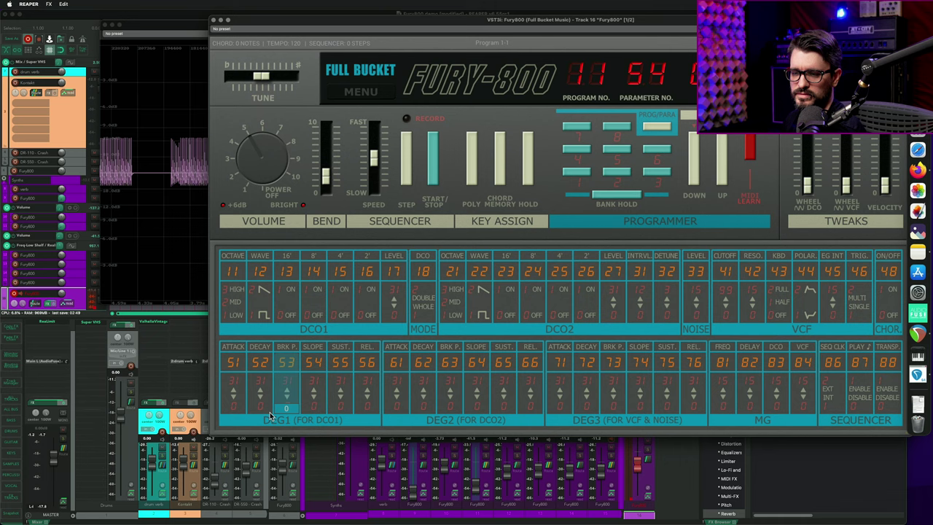
click(177, 254)
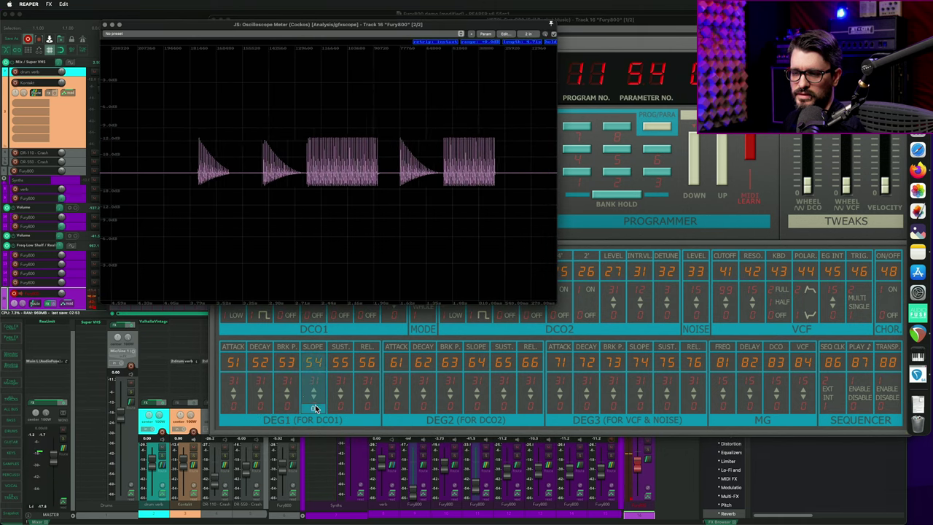
click(313, 364)
click(175, 258)
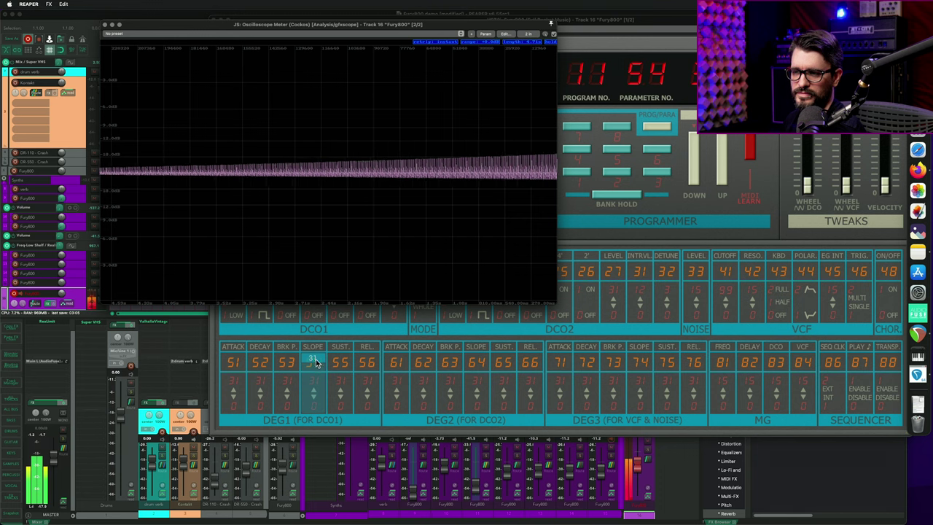
- Shorten the DEG1 slope and set its decay to 12, comparing the envelope shapes on the oscilloscope
click(314, 359)
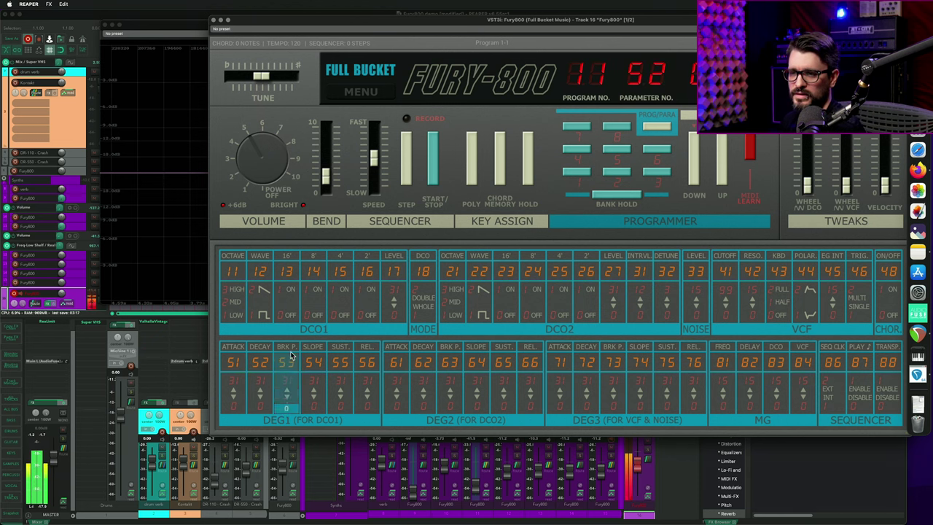
click(153, 215)
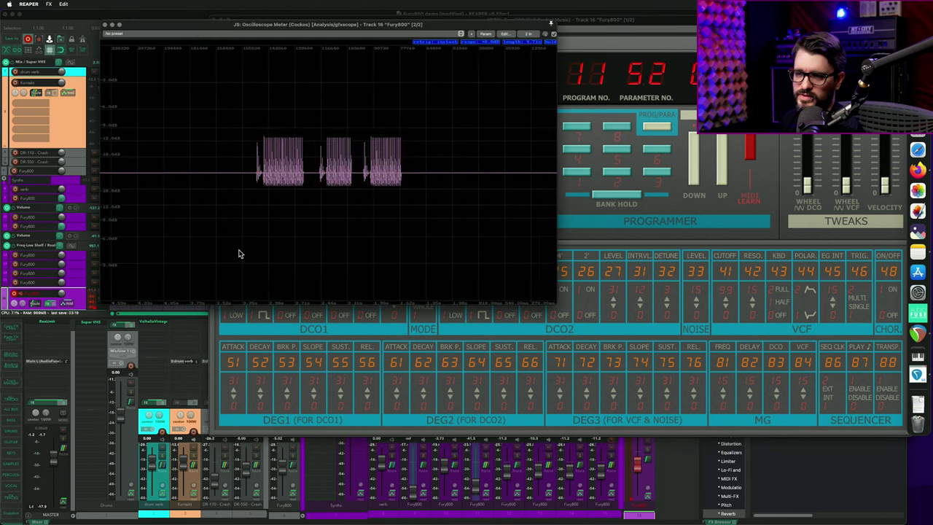
click(259, 393)
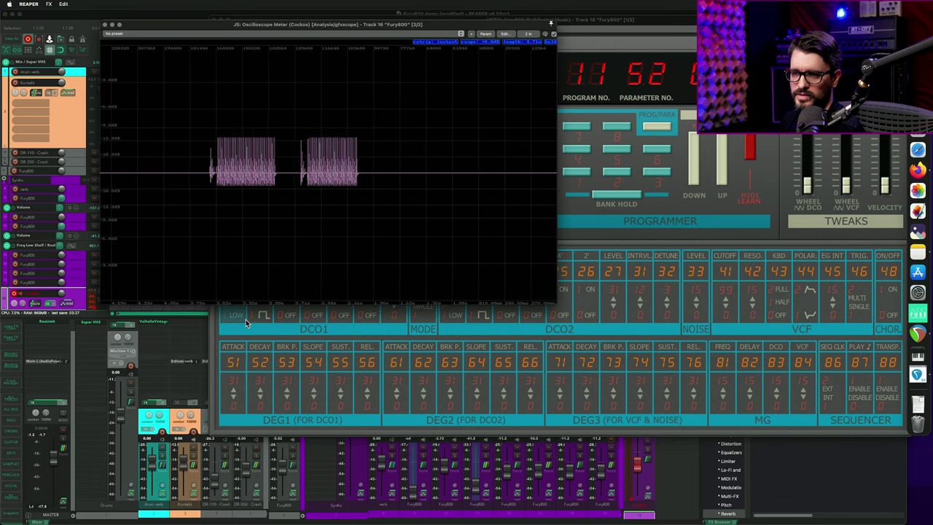
mouse_move(264, 412)
mouse_down()
mouse_move(274, 362)
mouse_move(265, 399)
mouse_up()
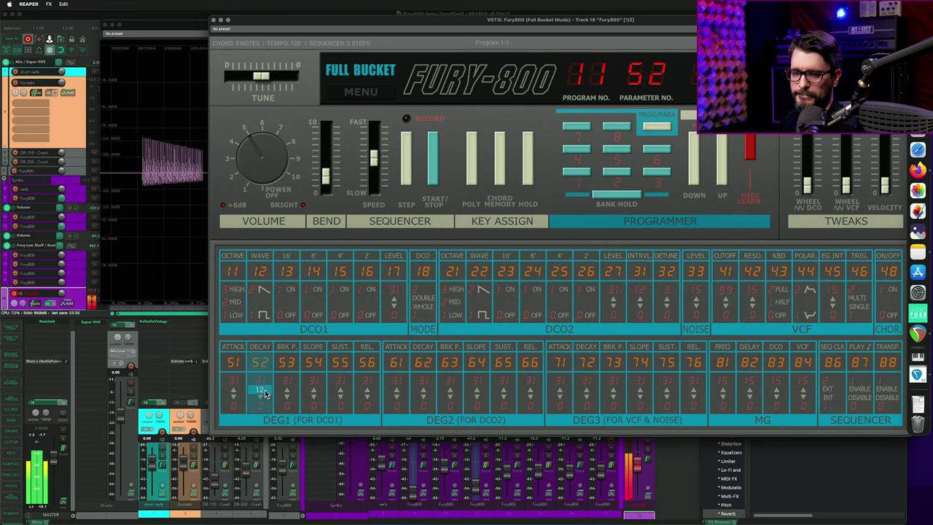
- Switch the Fury-800 from Poly-800 mode to Bucket mode and arrange its window so the oscilloscope stays accessible
drag(772, 16, 638, 40)
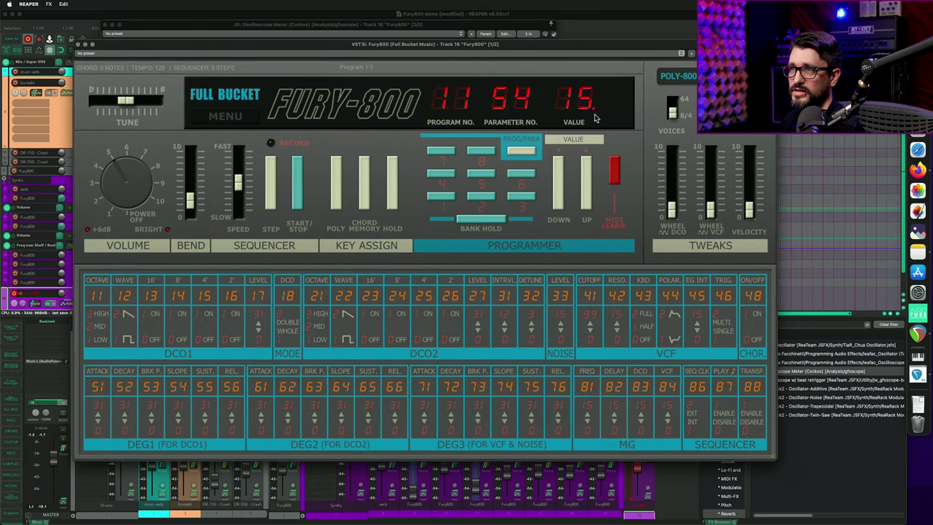
click(692, 79)
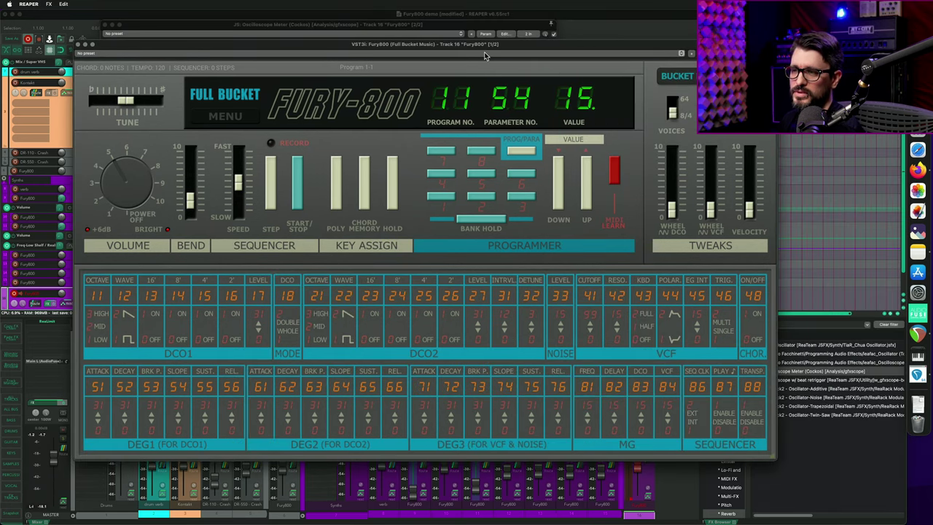
mouse_move(481, 49)
mouse_down()
mouse_move(511, 47)
mouse_move(494, 57)
mouse_up()
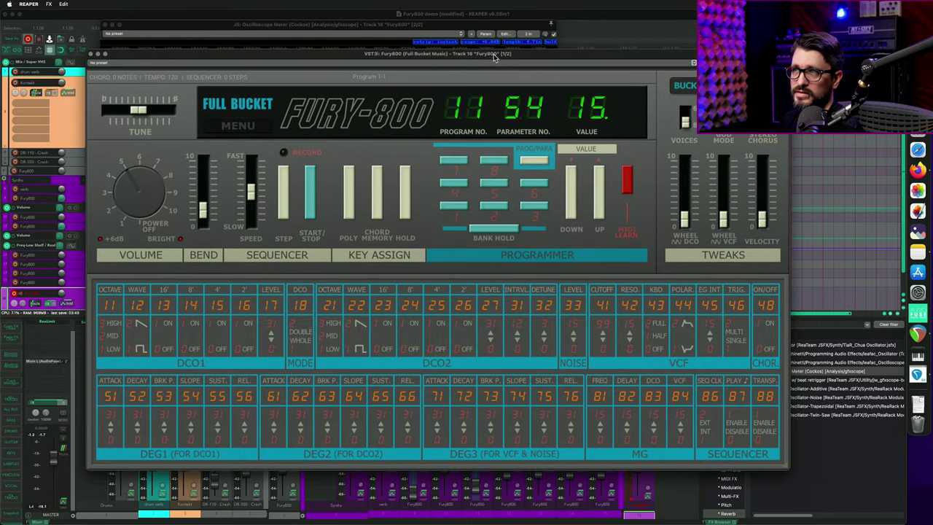
drag(411, 54, 553, 50)
- Set the DEG1 sustain to 17 and its break point to 10, and view the envelope on the oscilloscope
click(201, 92)
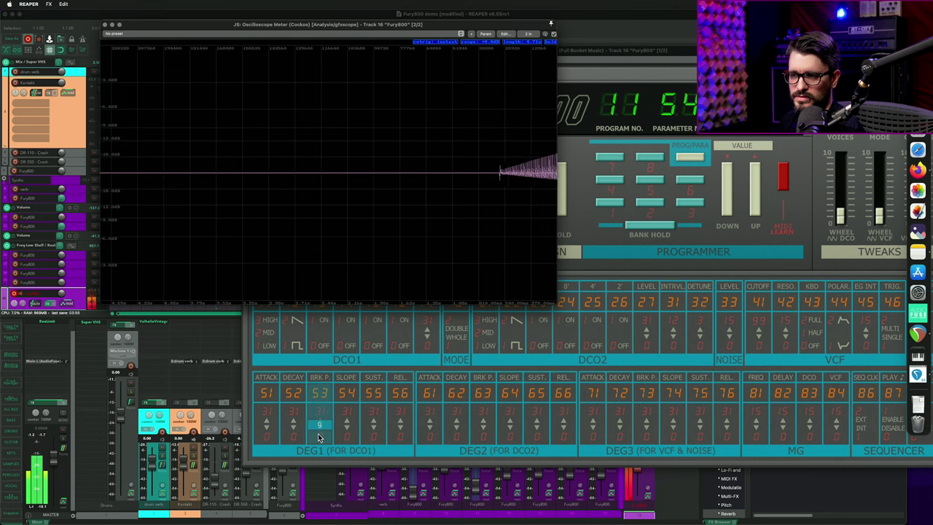
click(374, 410)
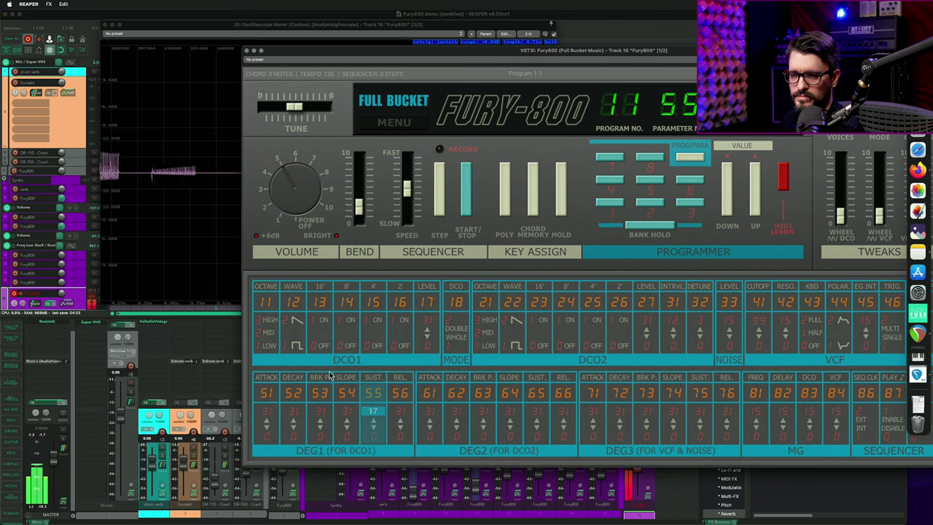
click(190, 252)
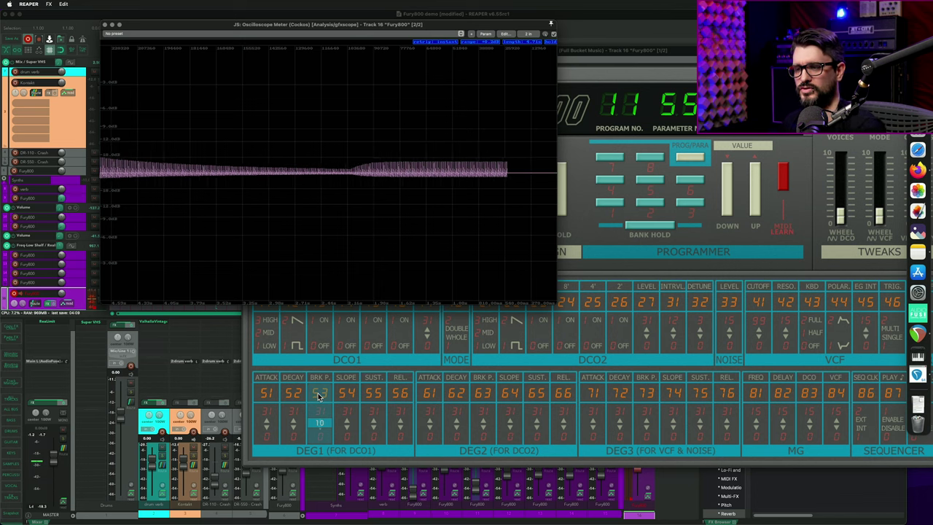
- Load the RESONANT SWEEP program and compare its waveform on the oscilloscope in Bucket mode and Poly-800 mode
click(772, 138)
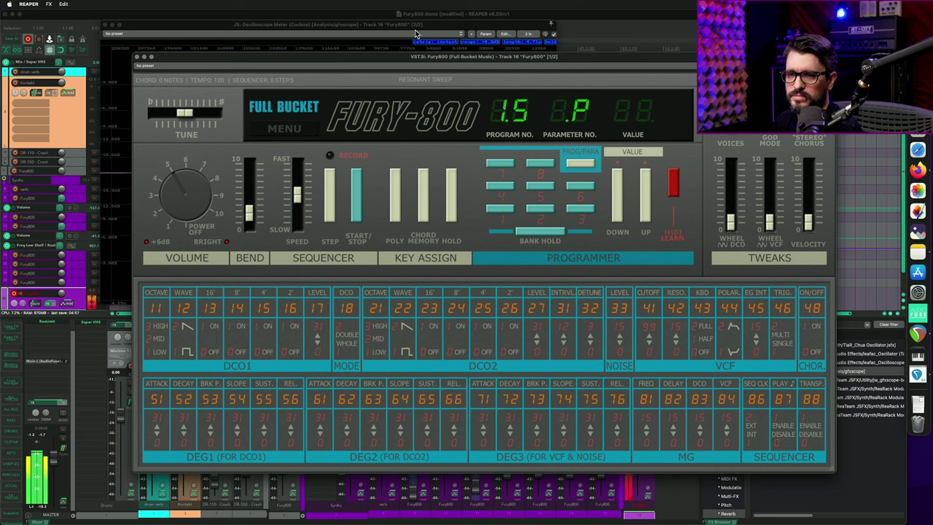
click(387, 35)
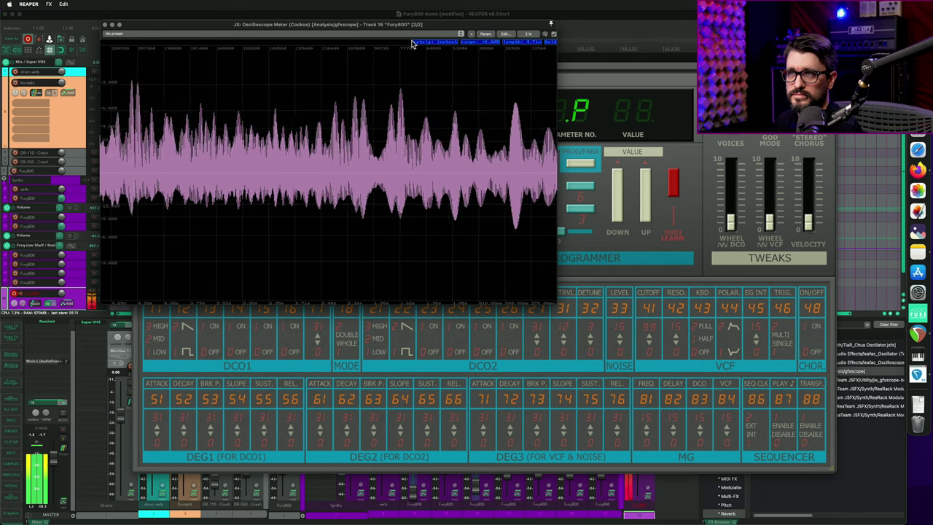
click(626, 79)
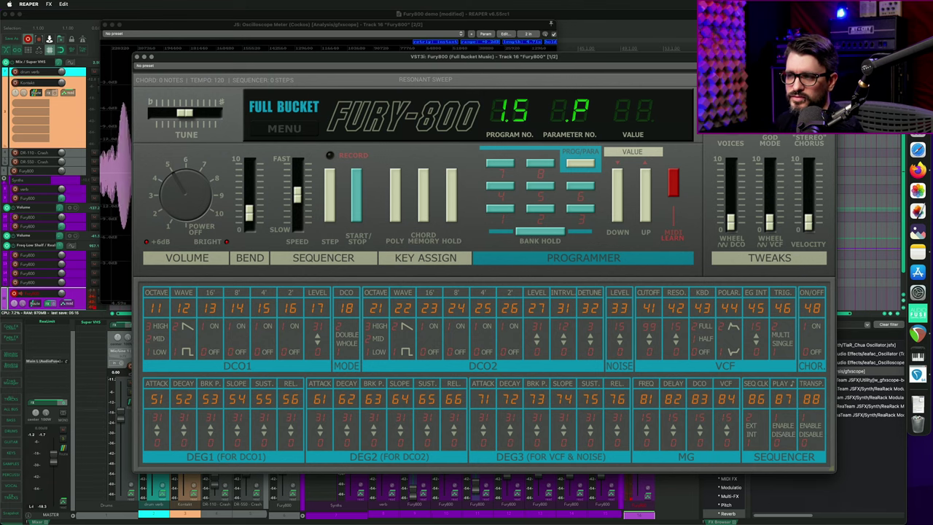
click(410, 32)
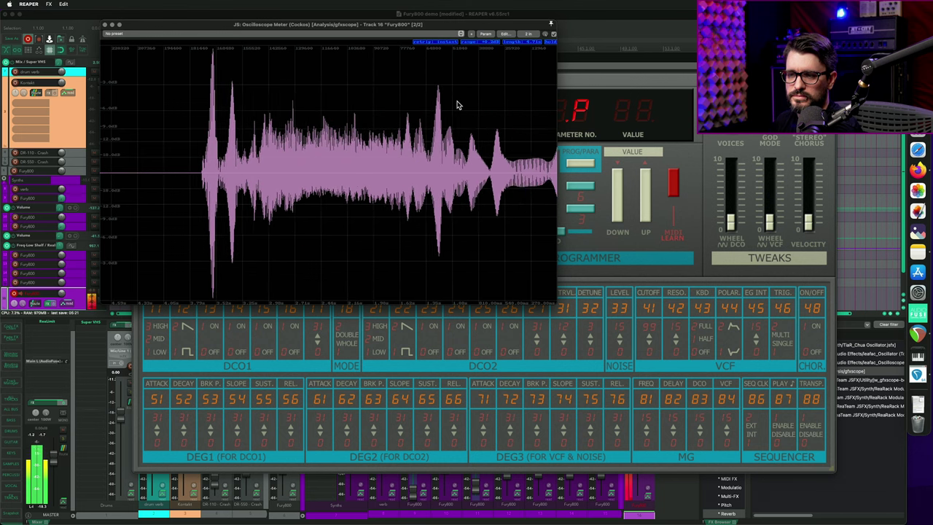
- Record a 16-step sequence in the Fury-800 sequencer using program 1-6
click(618, 78)
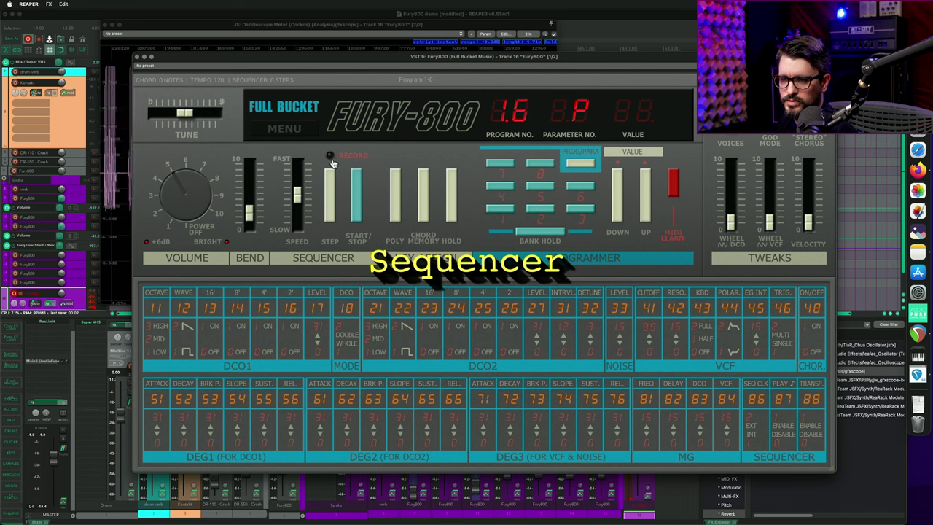
click(347, 198)
click(357, 225)
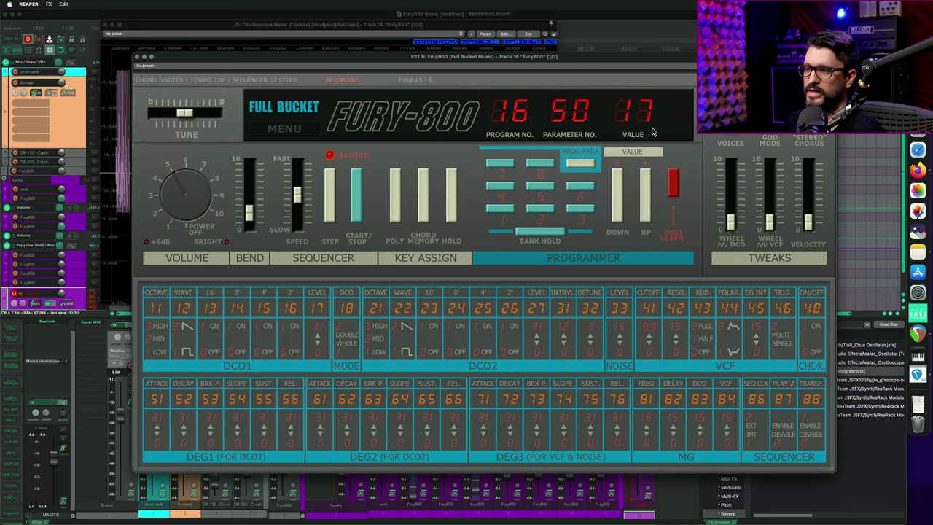
click(330, 157)
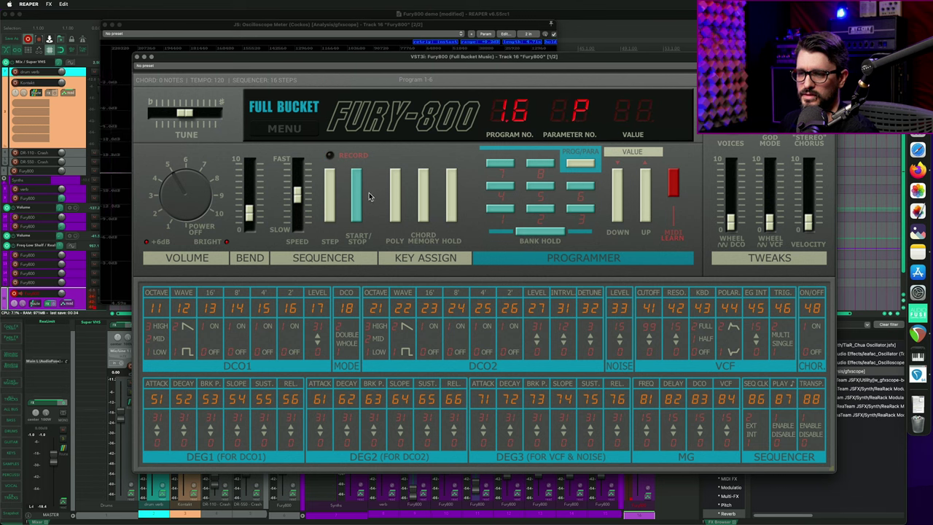
- Run the recorded sequence with the VCF cutoff at 45 and return the sequencer speed to tempo 120
click(356, 213)
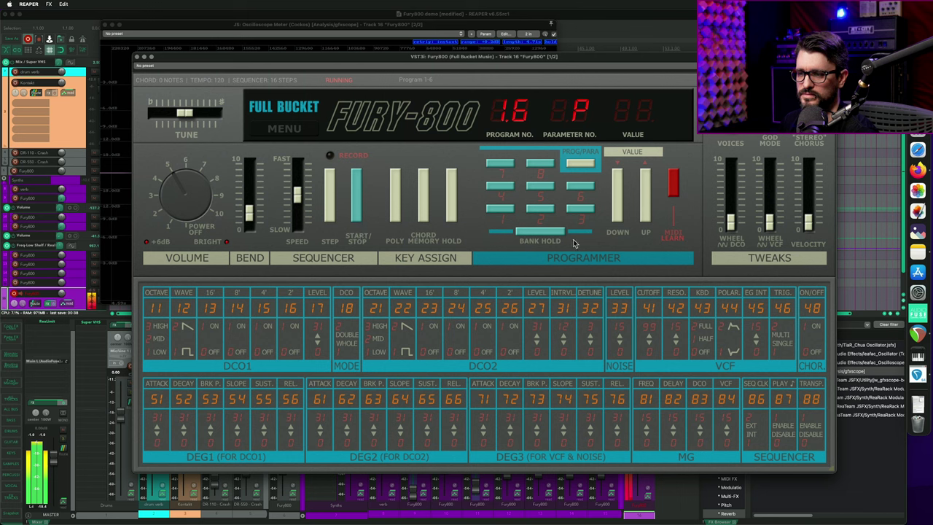
drag(647, 305, 658, 333)
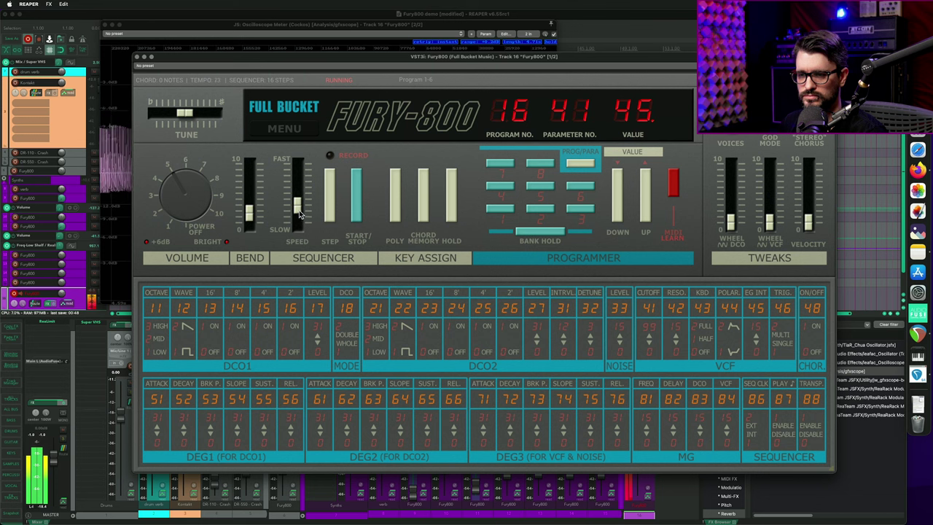
right_click(298, 196)
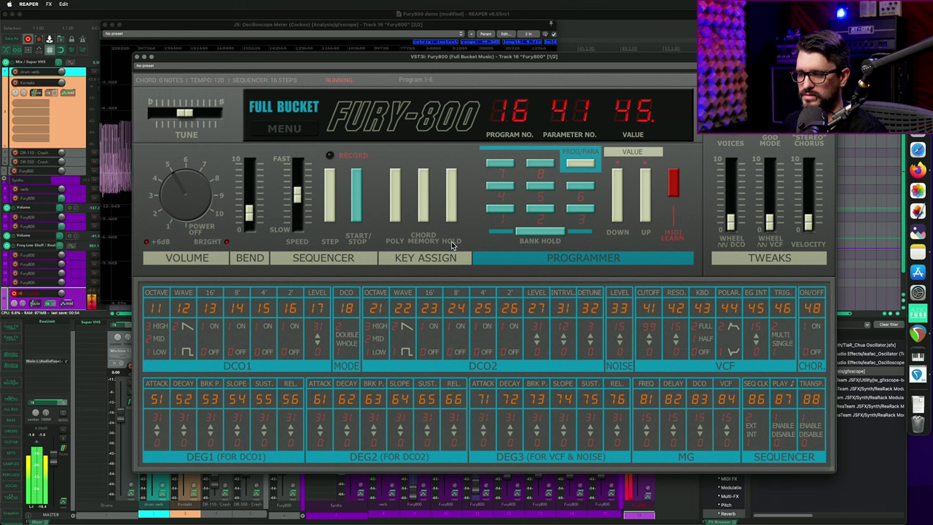
- Set the sequencer clock to external, then restart the sequence and raise its speed to 1/16
click(760, 439)
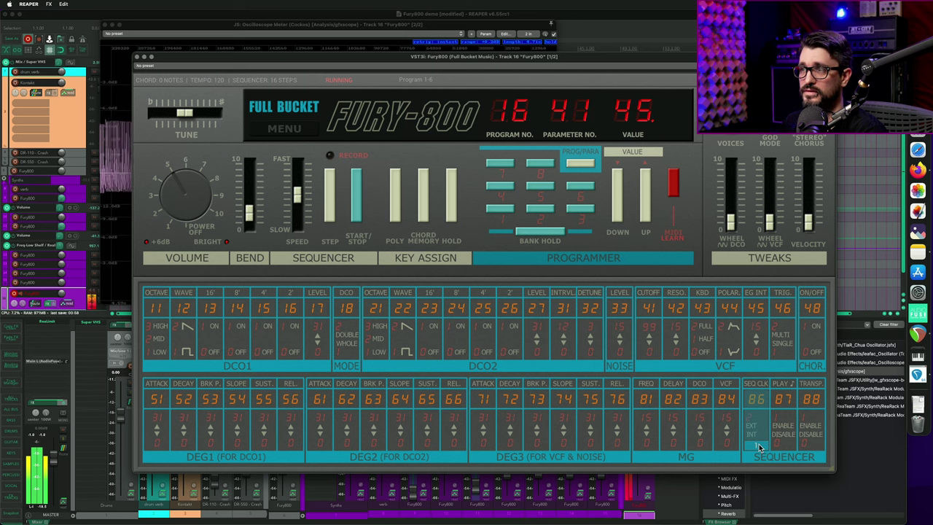
click(757, 446)
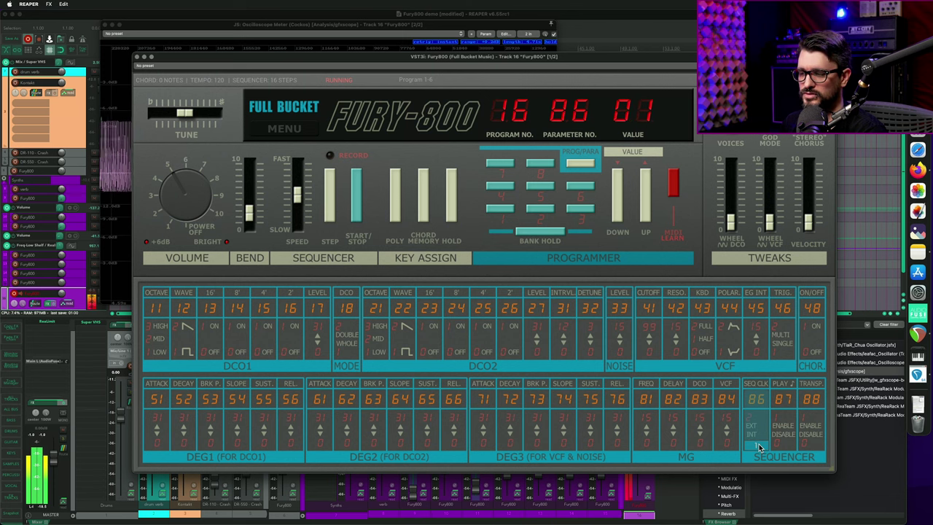
click(758, 446)
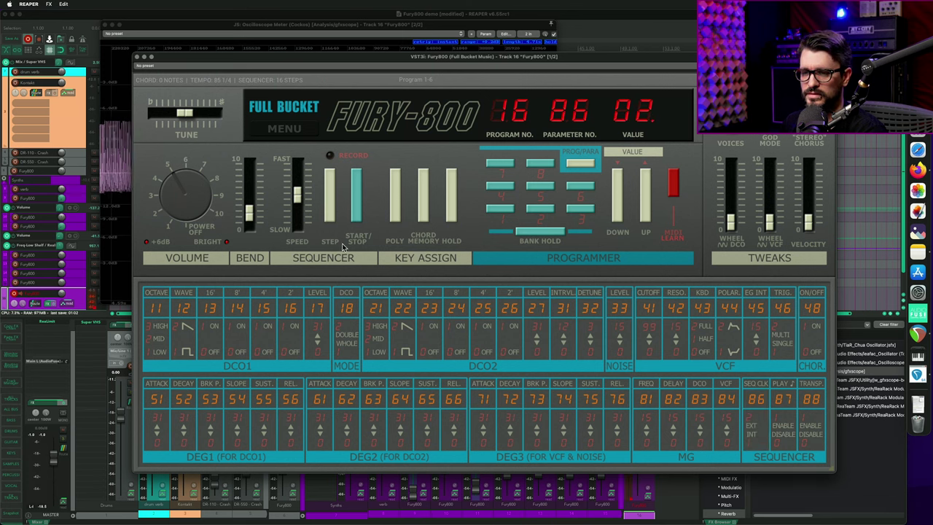
click(356, 199)
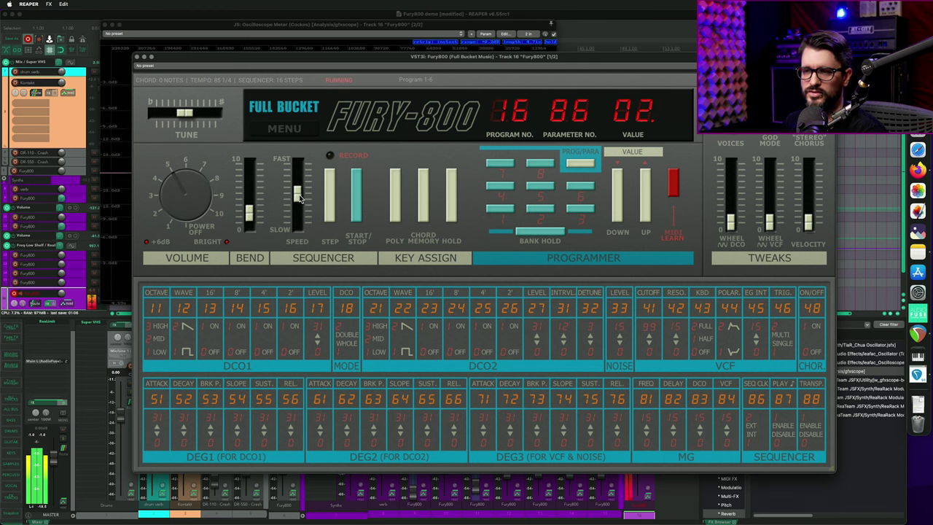
drag(301, 216, 299, 174)
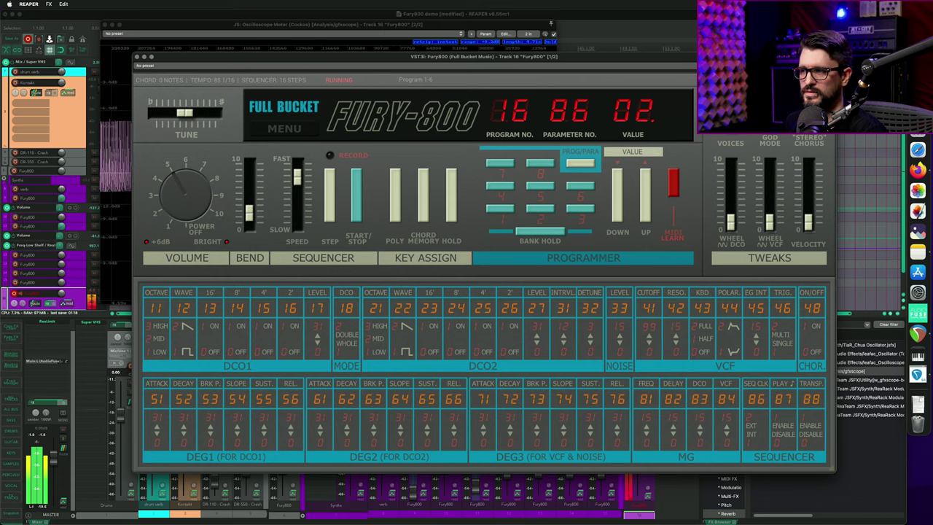
- Move the playback position in the REAPER timeline and enable the metronome, repositioning the Fury-800 window as needed
drag(731, 57, 642, 179)
click(626, 52)
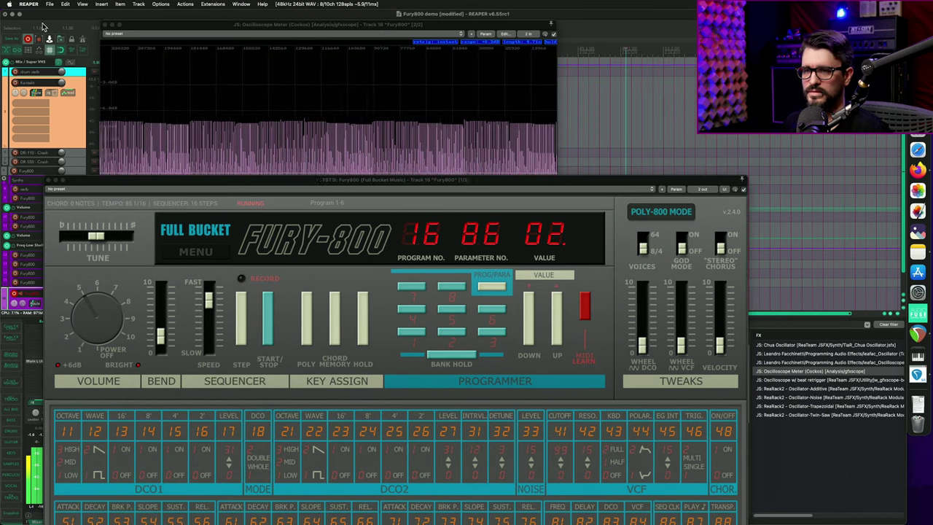
click(83, 39)
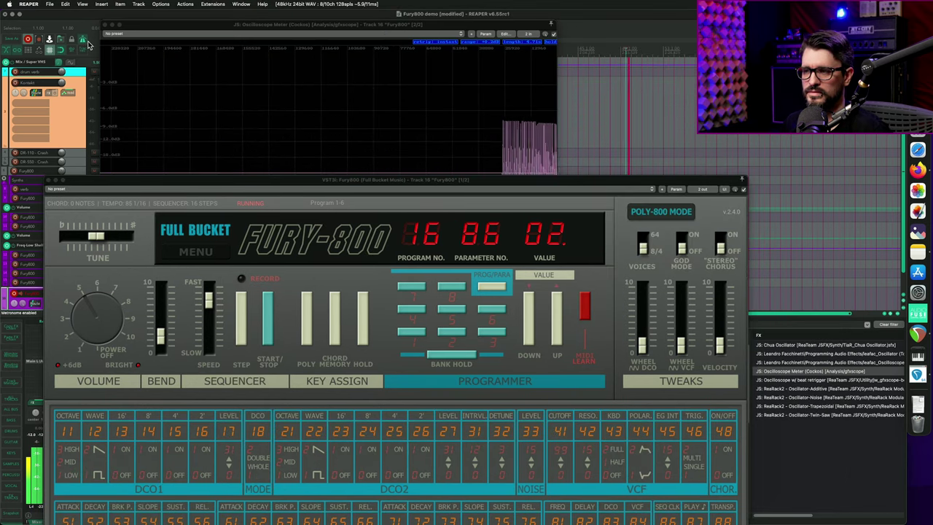
drag(237, 187, 257, 106)
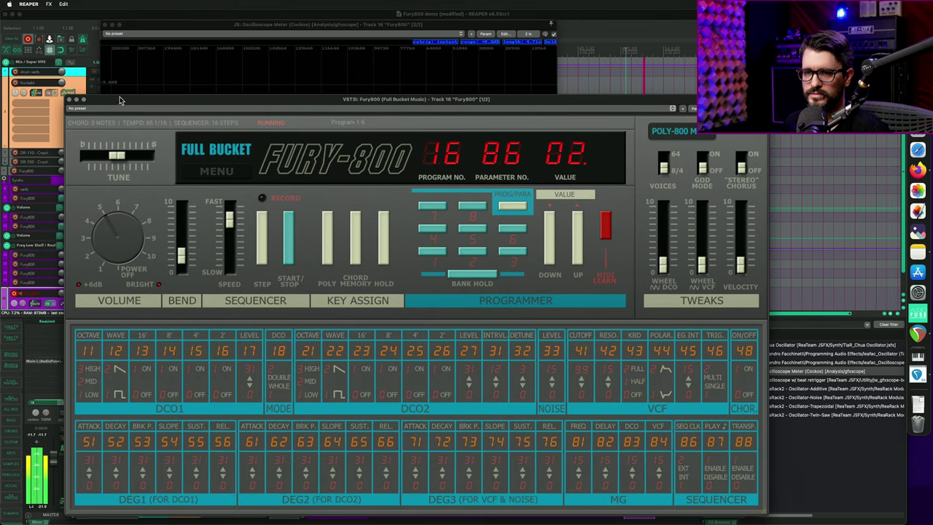
- Set the noise level to 11 and shape the noise with DEG3 decay at 15 and sustain at 0
click(82, 42)
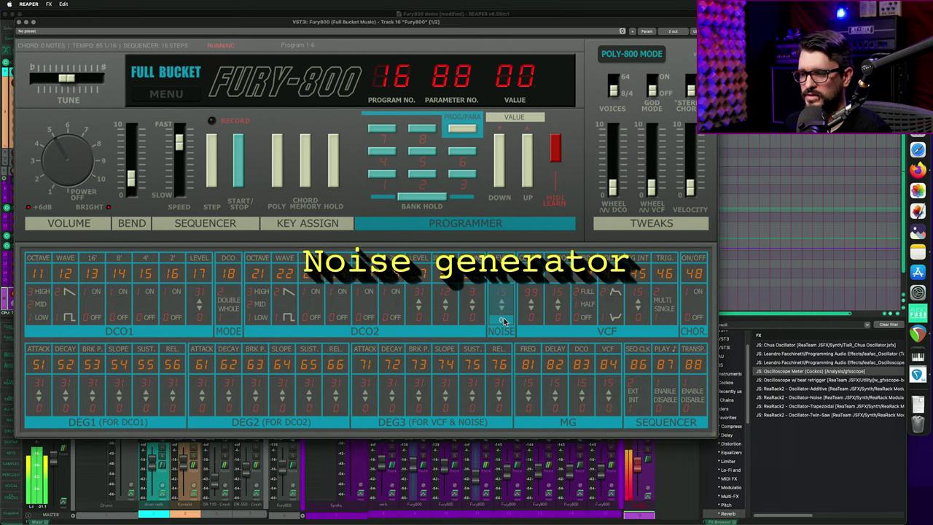
drag(502, 321, 505, 282)
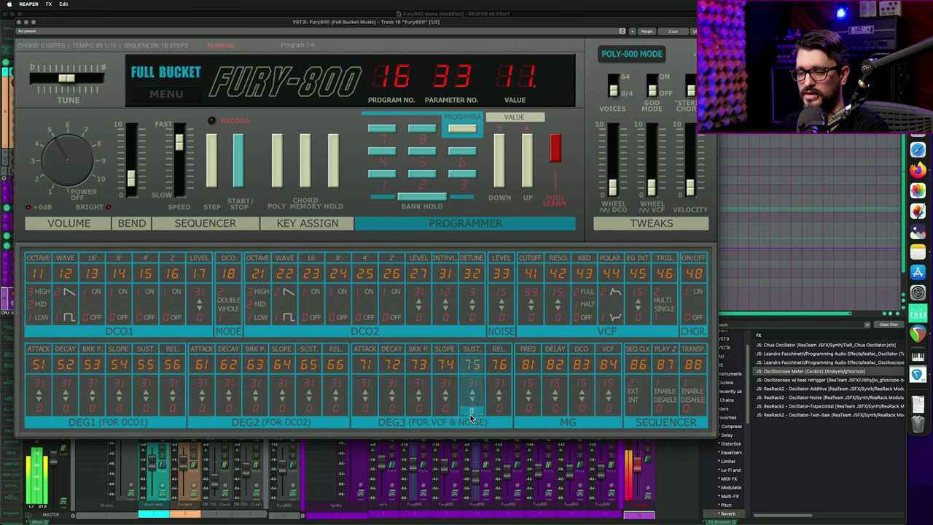
drag(470, 414, 468, 440)
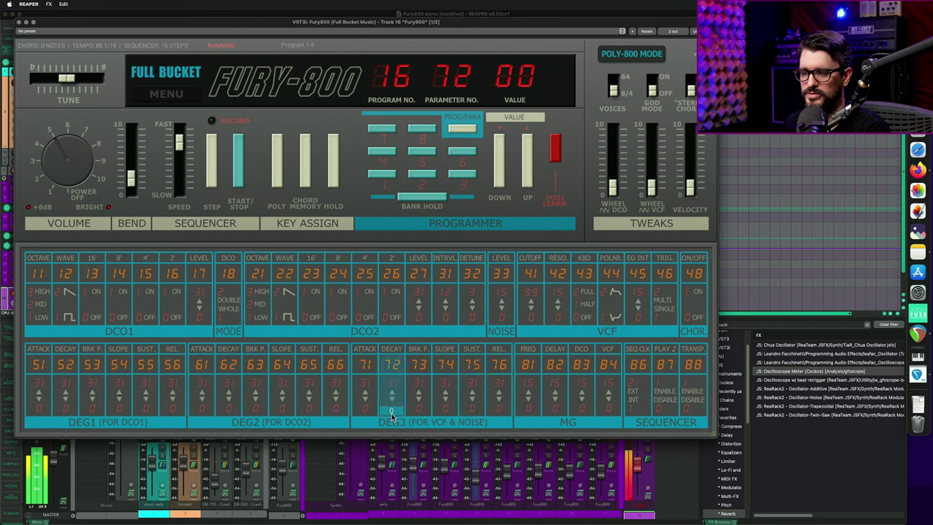
drag(391, 414, 391, 389)
- Drop the DCO1 level to audition the noise, adjust the VCF cutoff, and bring the DCO1 level back to 22
drag(199, 280, 198, 321)
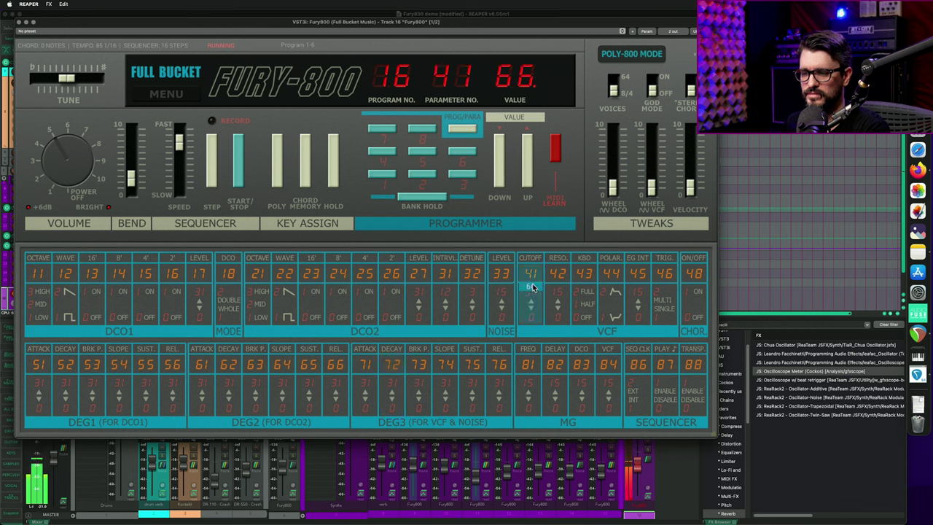
drag(532, 284, 532, 281)
drag(199, 319, 203, 285)
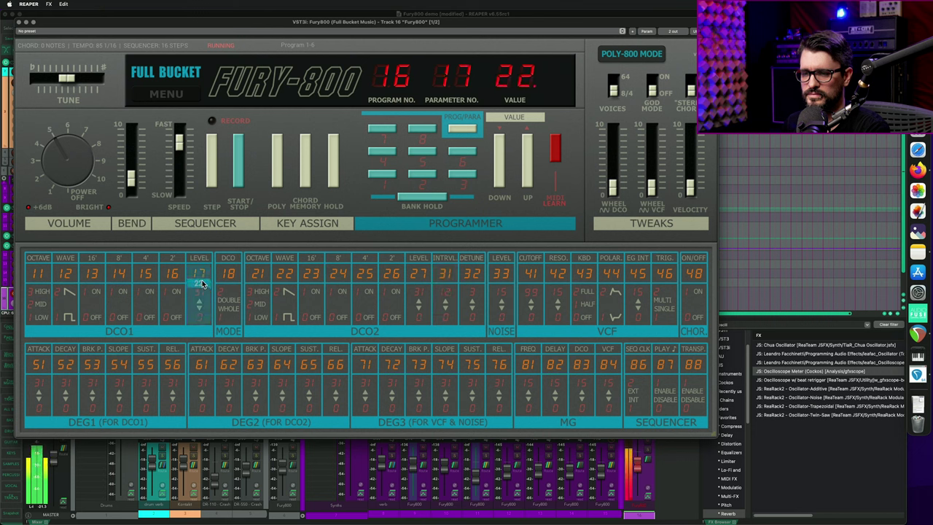
- Switch the DCO mode to Double and bring in DCO2 with 2' on, interval 8 and a reduced level
click(399, 295)
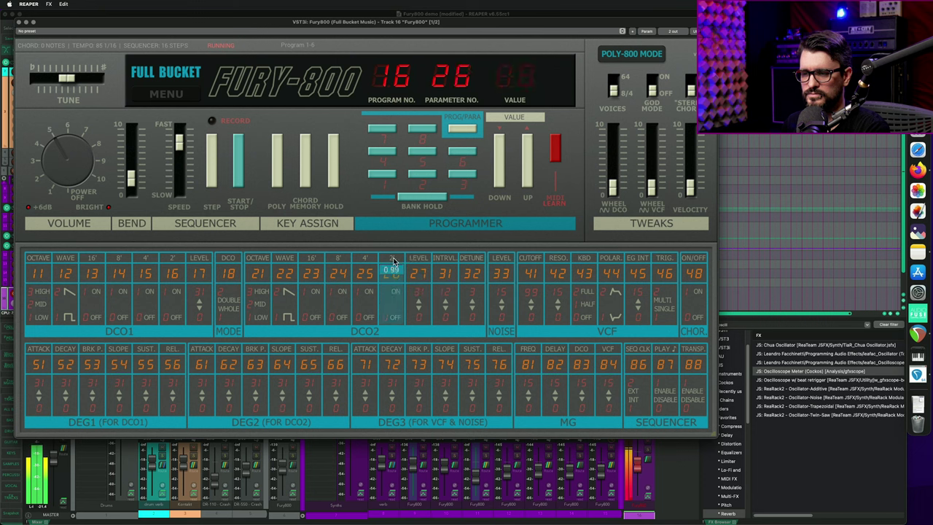
drag(451, 323, 451, 284)
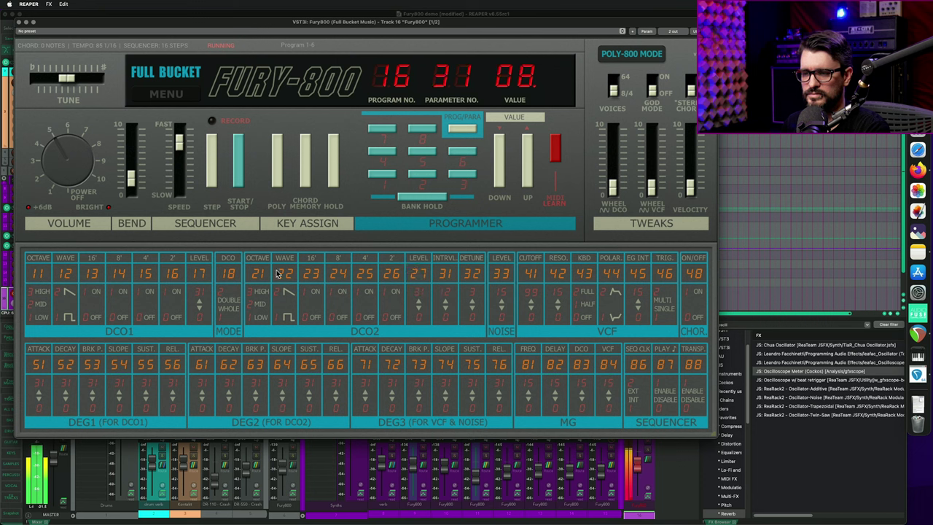
click(233, 282)
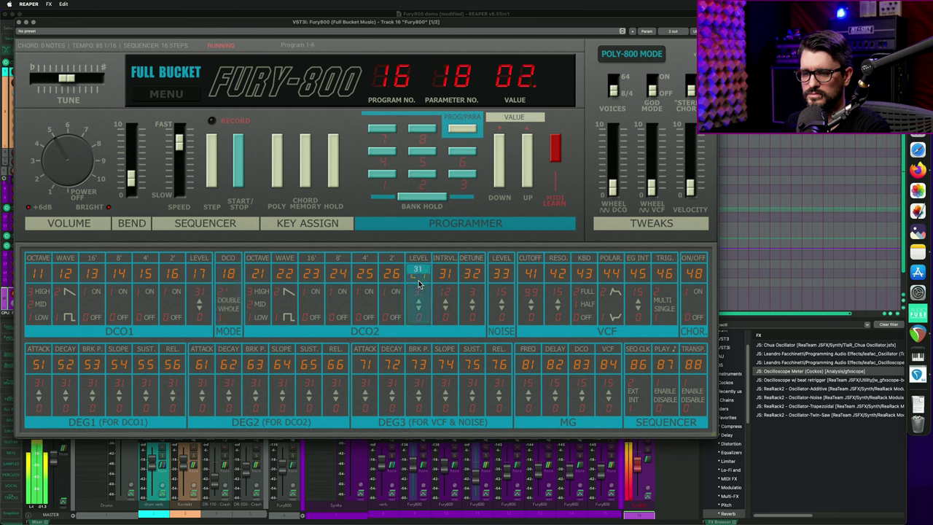
drag(417, 275, 417, 289)
- Turn the DCO2 2' and 16' footages down to partial levels
click(394, 310)
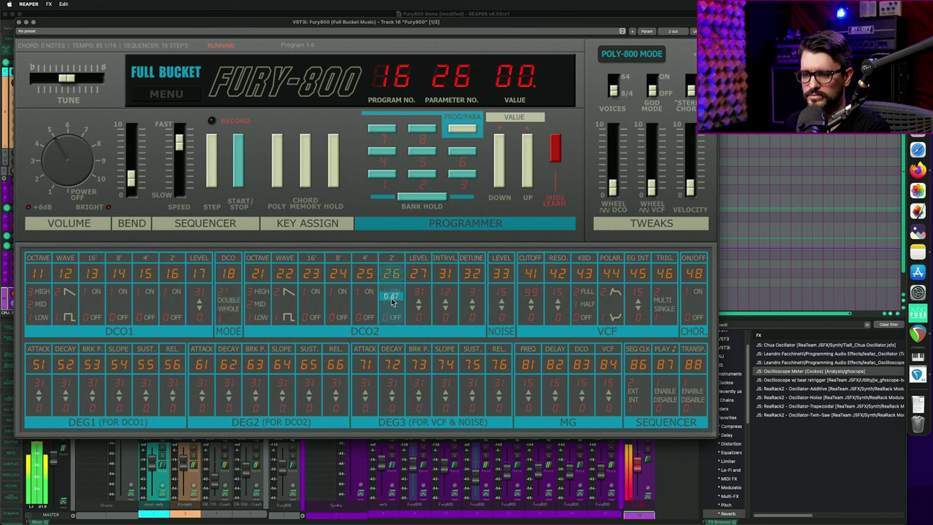
click(393, 309)
click(312, 305)
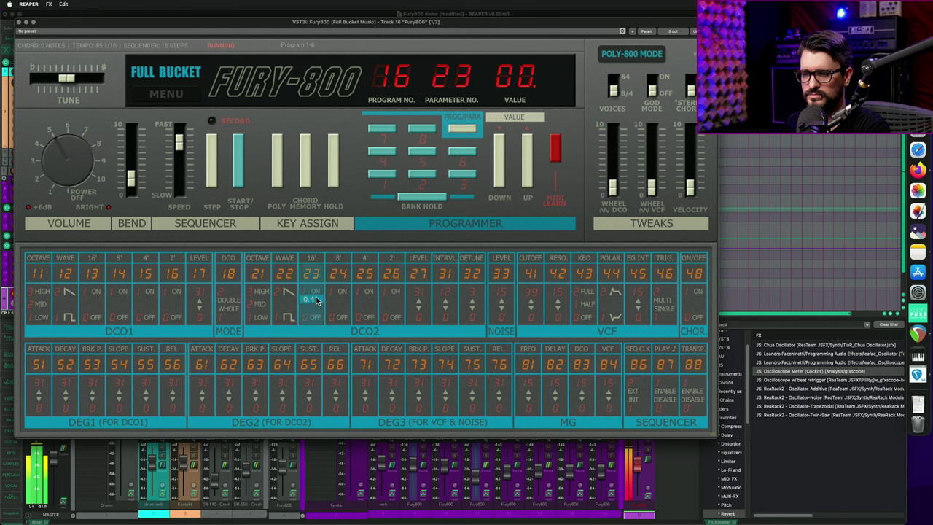
- Set the DCO2 interval to 7, its octave to High and its level to 16
mouse_move(452, 292)
mouse_down()
mouse_move(452, 303)
mouse_move(452, 289)
mouse_up()
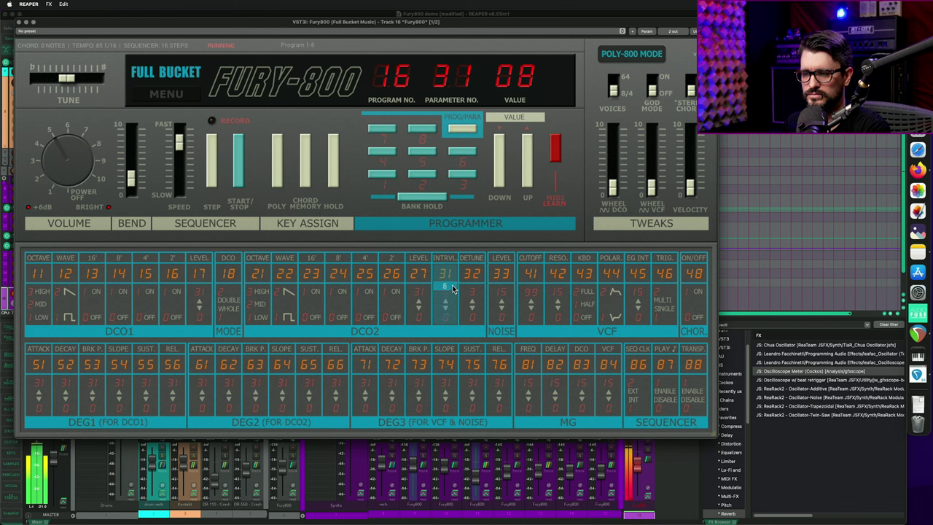
scroll(454, 292, down, 1)
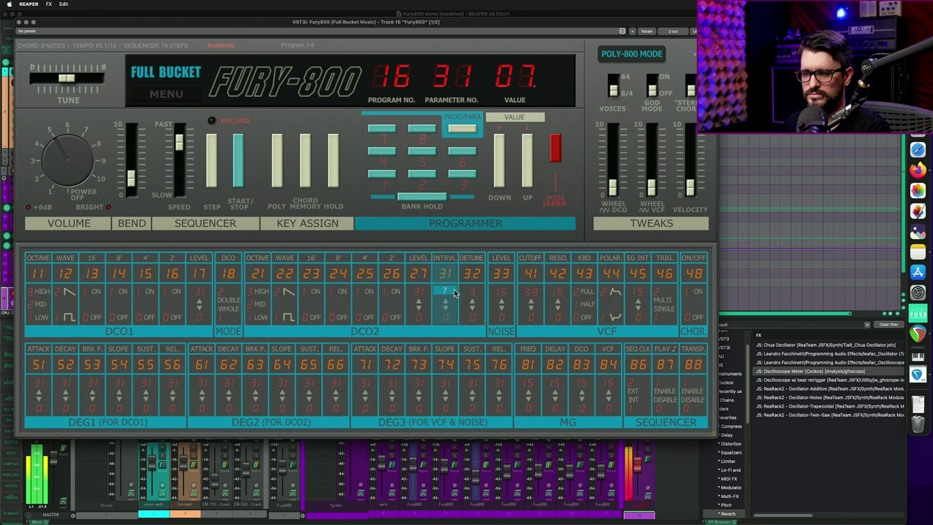
drag(260, 299, 265, 253)
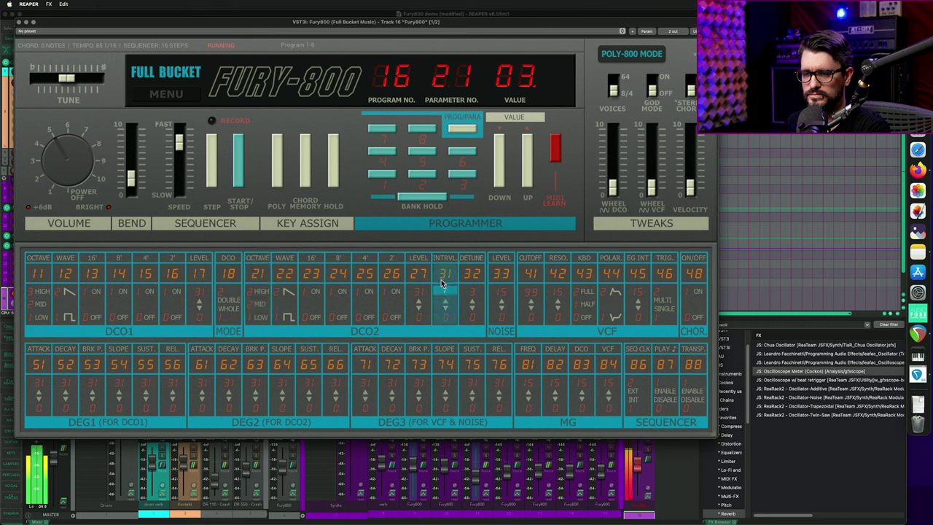
drag(413, 284, 419, 296)
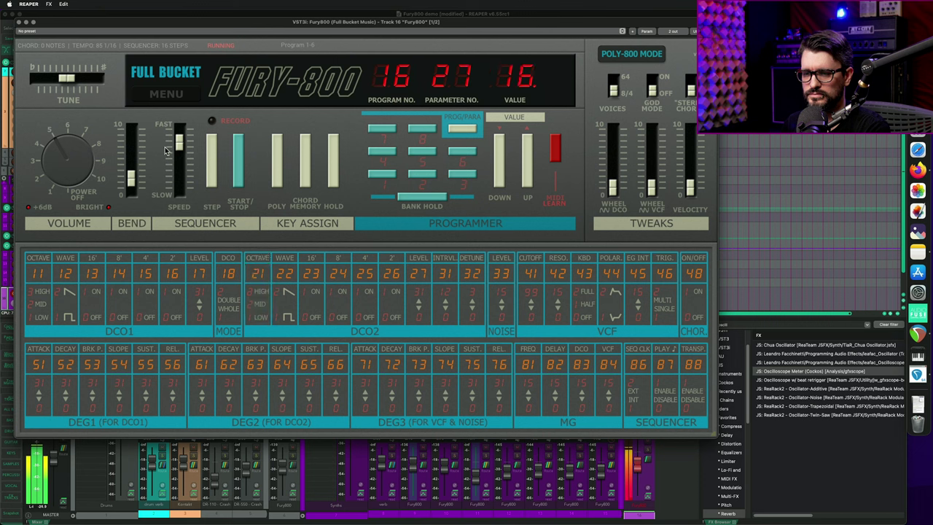
- Raise the sequencer speed to 1/32 and set the MG frequency to about 10
drag(179, 145, 182, 138)
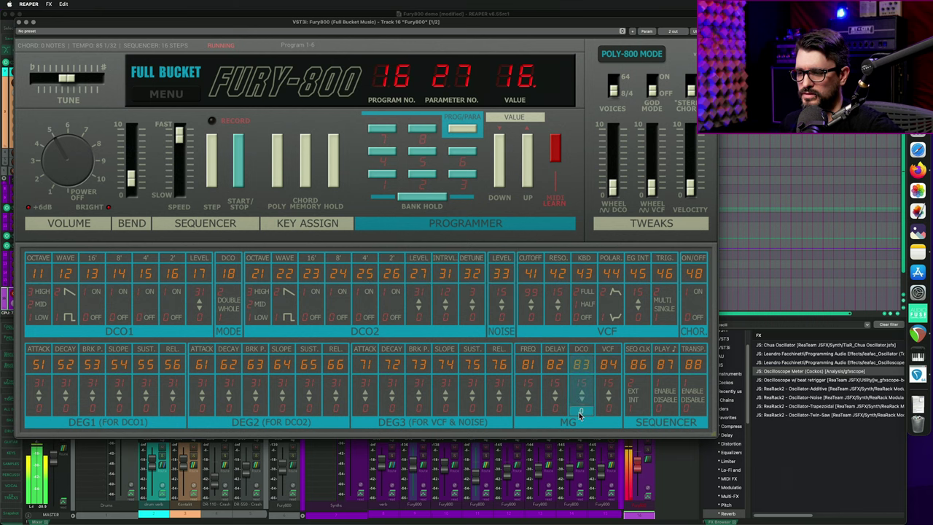
mouse_move(530, 391)
mouse_down()
mouse_move(536, 354)
mouse_move(539, 425)
mouse_move(532, 344)
mouse_move(530, 379)
mouse_up()
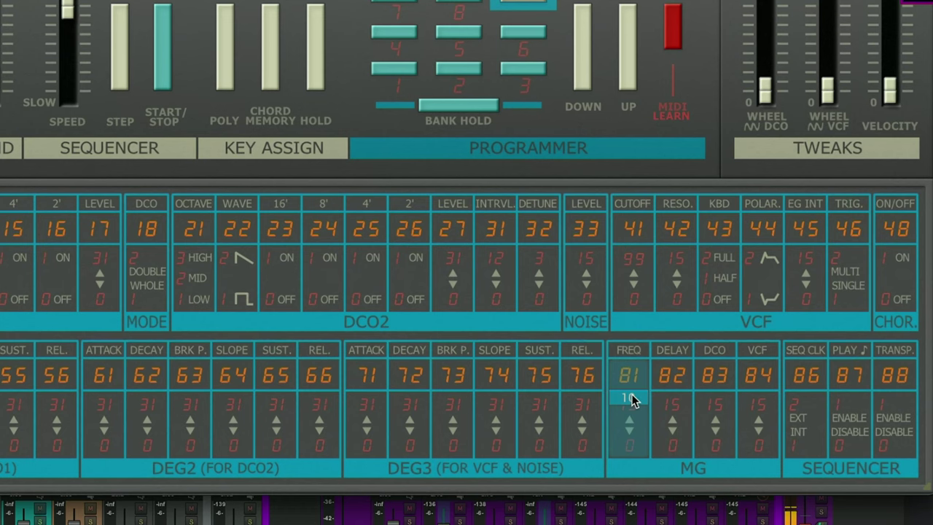
drag(632, 400, 643, 402)
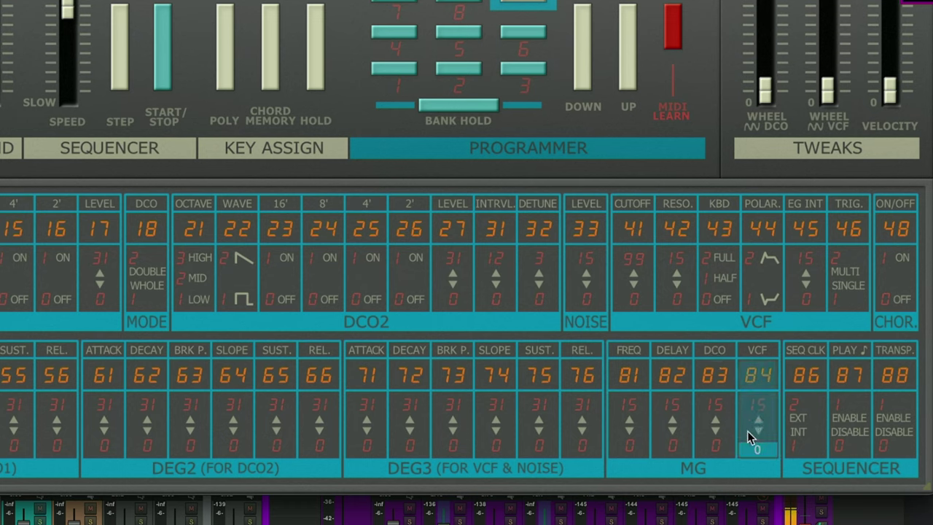
- Try MG modulation on the DCO and on the VCF, finishing with the MG VCF amount at 1
drag(718, 444, 719, 519)
drag(757, 448, 770, 397)
drag(777, 343, 772, 449)
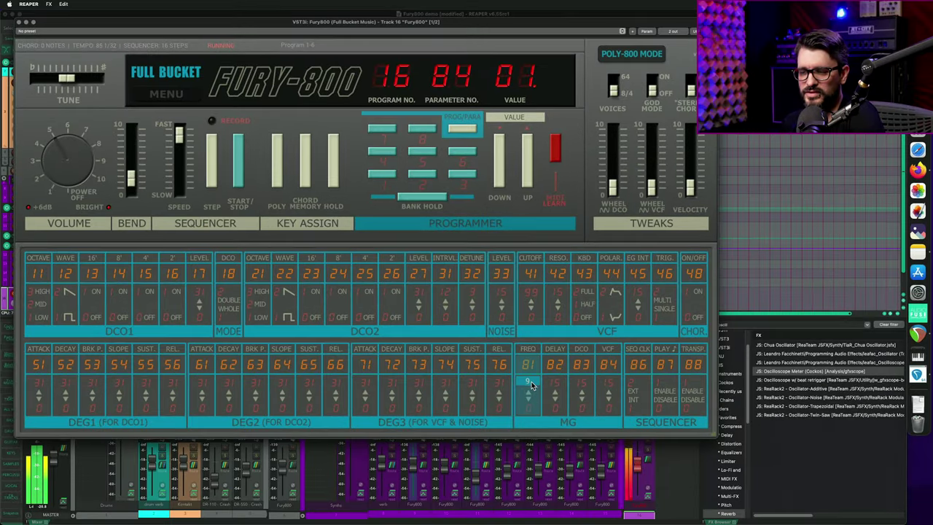
- Try a fast filter modulation with the MG frequency at its maximum and the MG VCF amount at 15
mouse_move(531, 286)
drag(531, 287, 531, 285)
click(531, 389)
drag(532, 388, 539, 349)
click(606, 364)
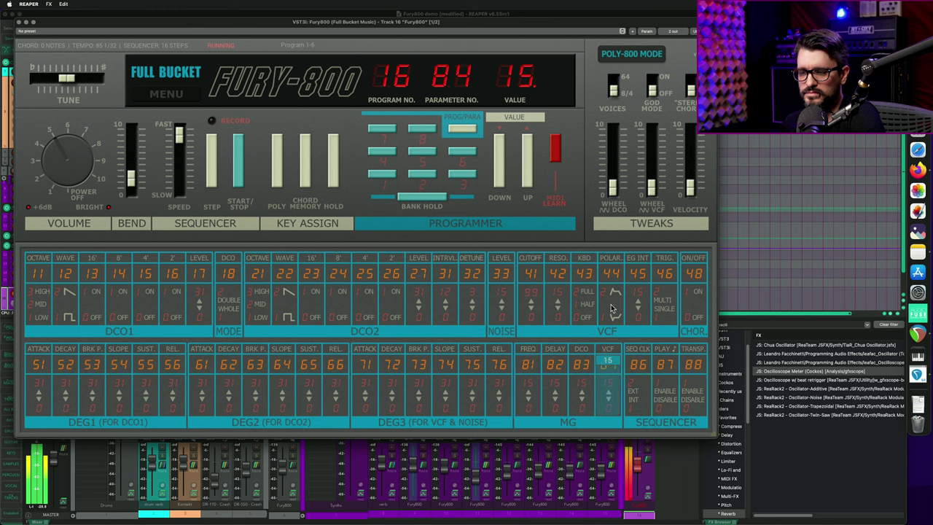
- Readjust the VCF cutoff, lower the MG frequency and bring the MG VCF amount down to 0
mouse_move(532, 283)
mouse_down()
mouse_move(536, 315)
mouse_move(538, 287)
mouse_up()
drag(530, 363, 529, 397)
click(608, 386)
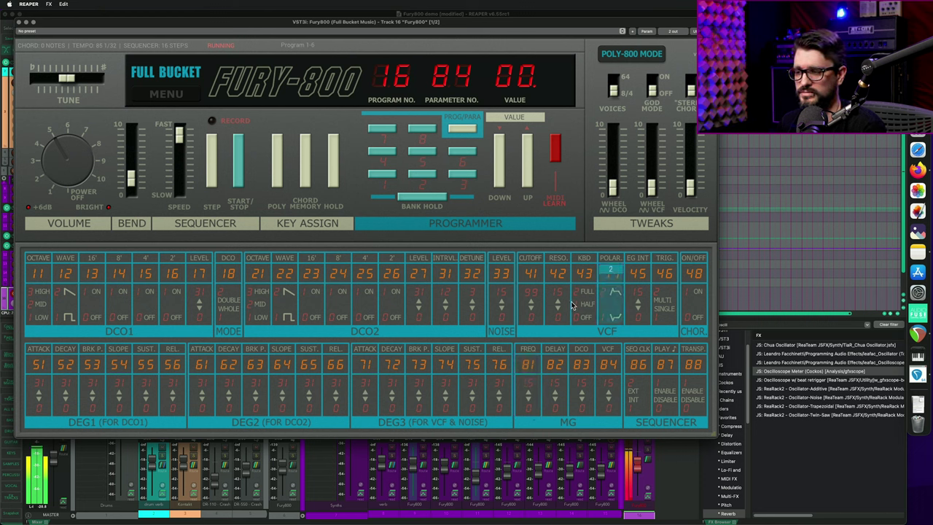
- Try slow MG filter modulation at frequency 5 with inverted VCF polarity 1, then lower the MG frequency to 0
drag(528, 406, 529, 398)
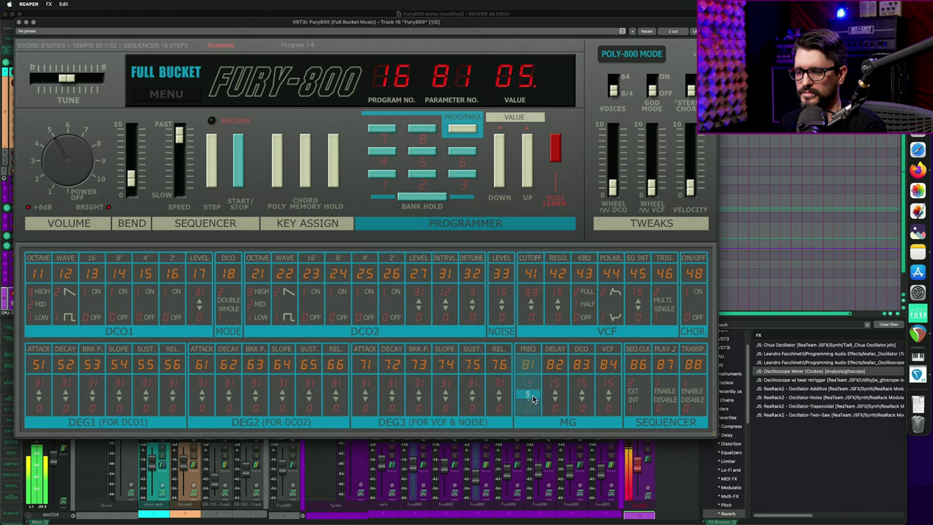
click(616, 414)
click(614, 277)
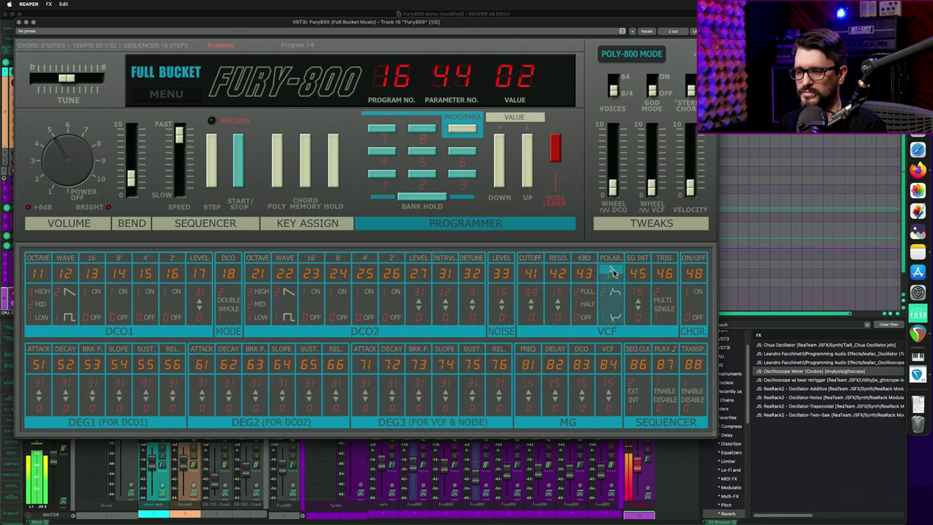
click(611, 402)
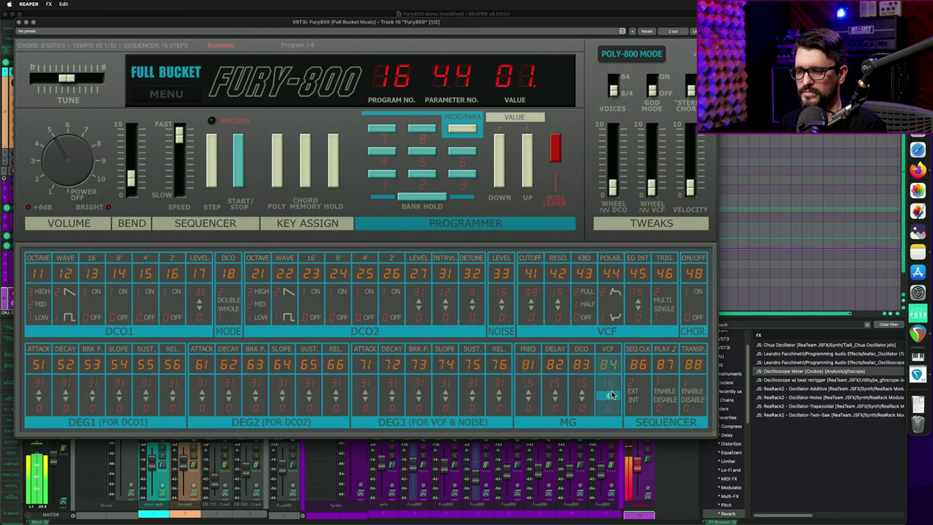
click(528, 397)
- Raise the VCF EG intensity to 4, then reduce it to 2
mouse_move(541, 299)
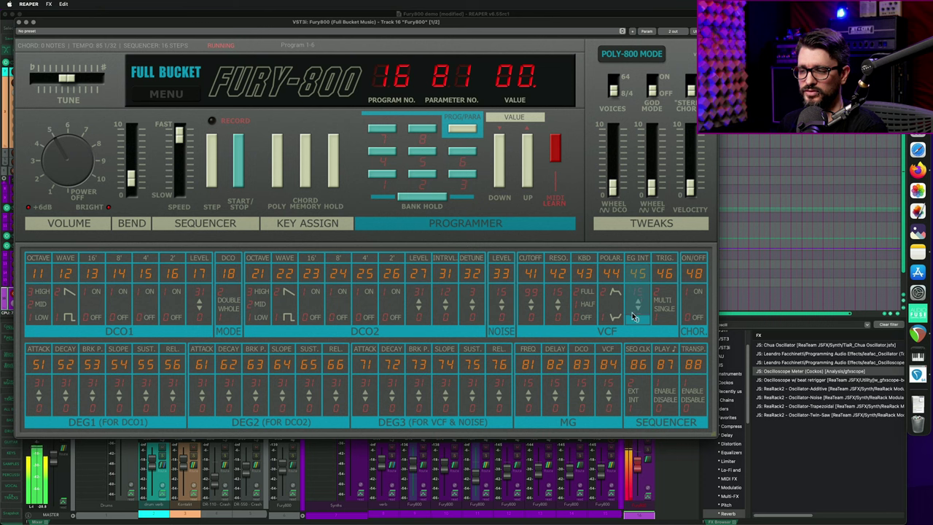
drag(637, 316, 640, 308)
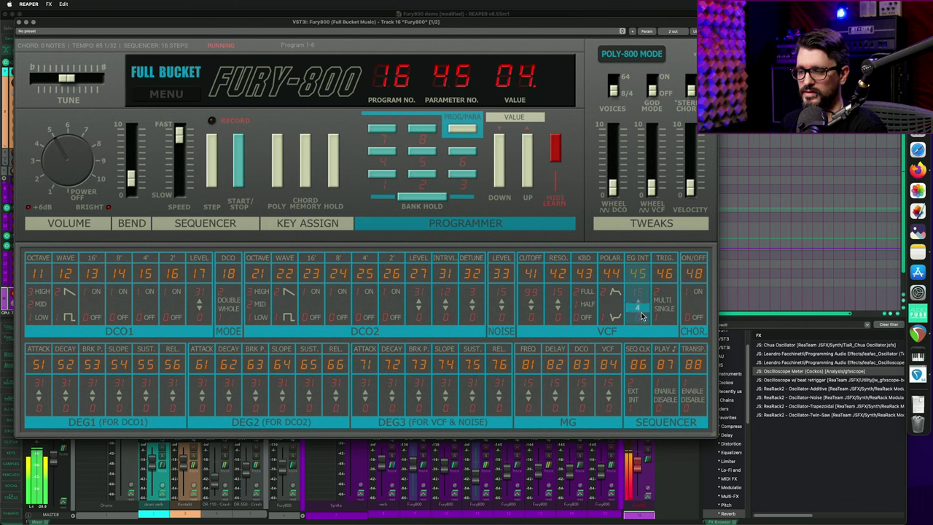
drag(641, 315, 642, 317)
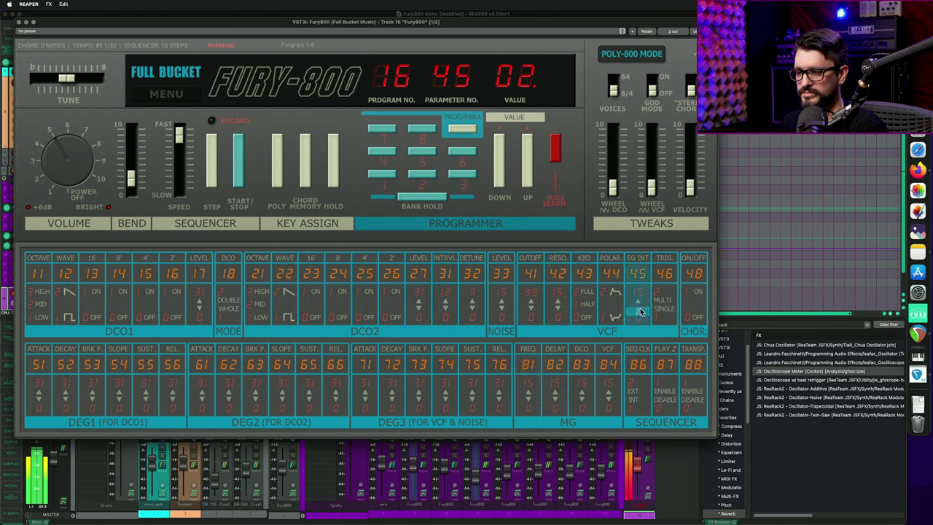
scroll(641, 315, up, 1)
mouse_move(644, 318)
mouse_down()
mouse_move(641, 279)
mouse_move(646, 315)
mouse_up()
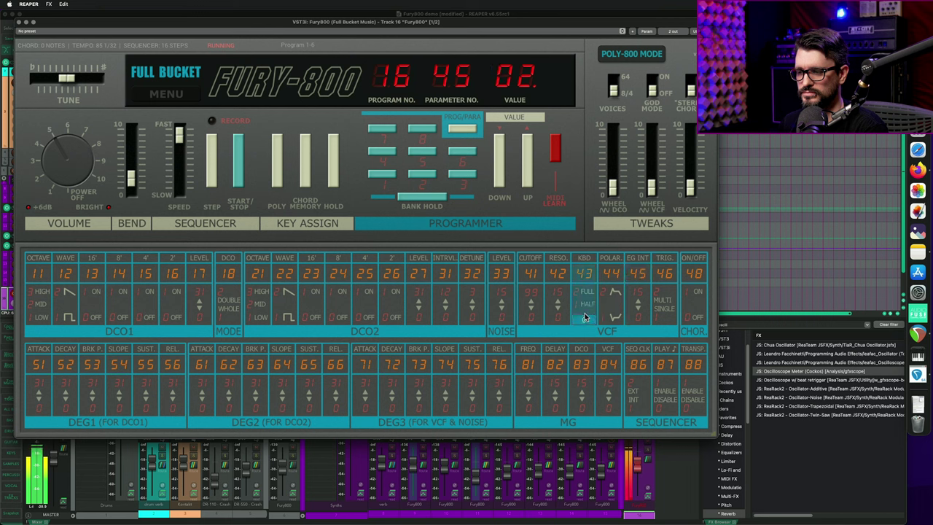
- Set the VCF keyboard tracking to Half, the polarity to 2 and the EG intensity to 1
drag(588, 318, 593, 287)
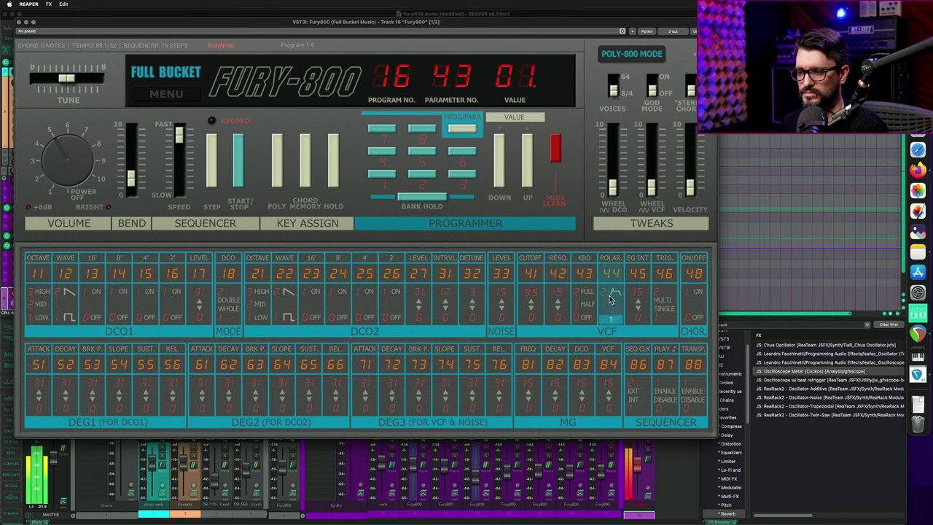
drag(611, 322, 616, 290)
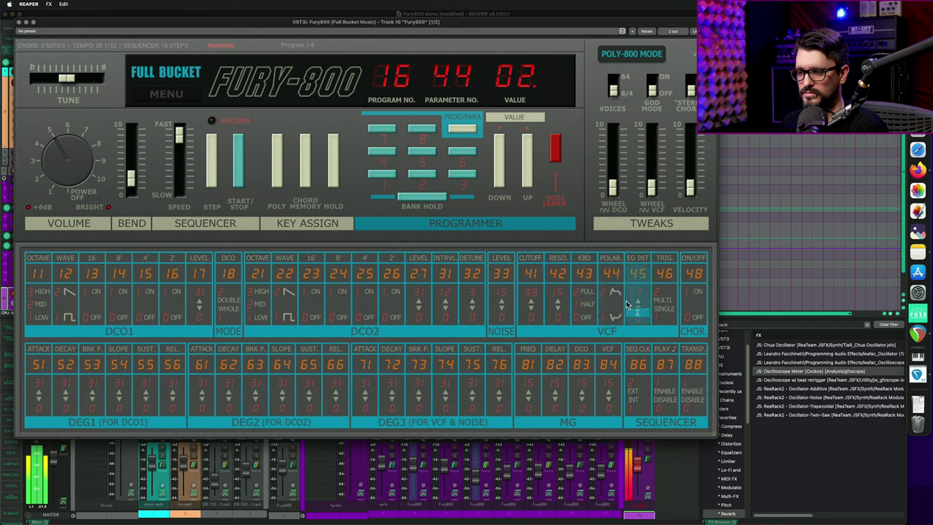
click(638, 321)
drag(638, 321, 641, 325)
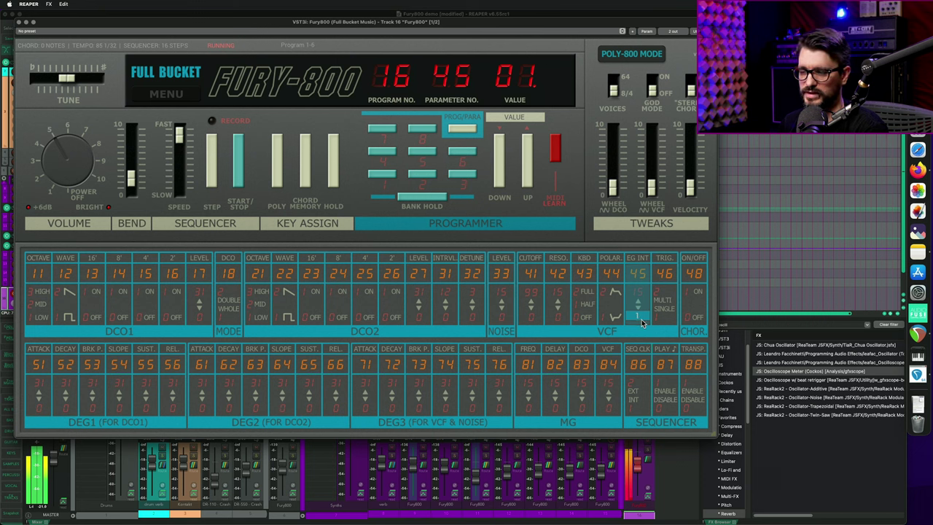
- Set the MG modulation amount for the VCF to 1
click(605, 408)
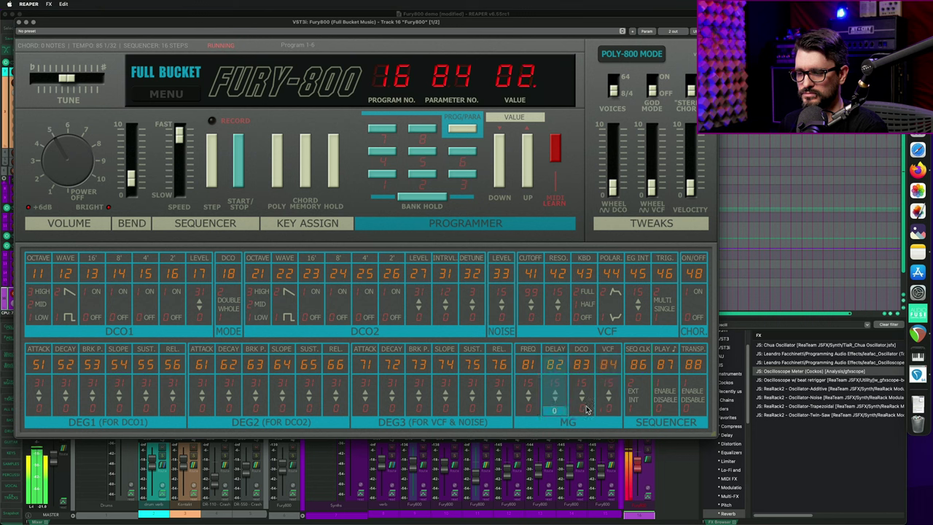
click(611, 407)
drag(611, 409, 612, 414)
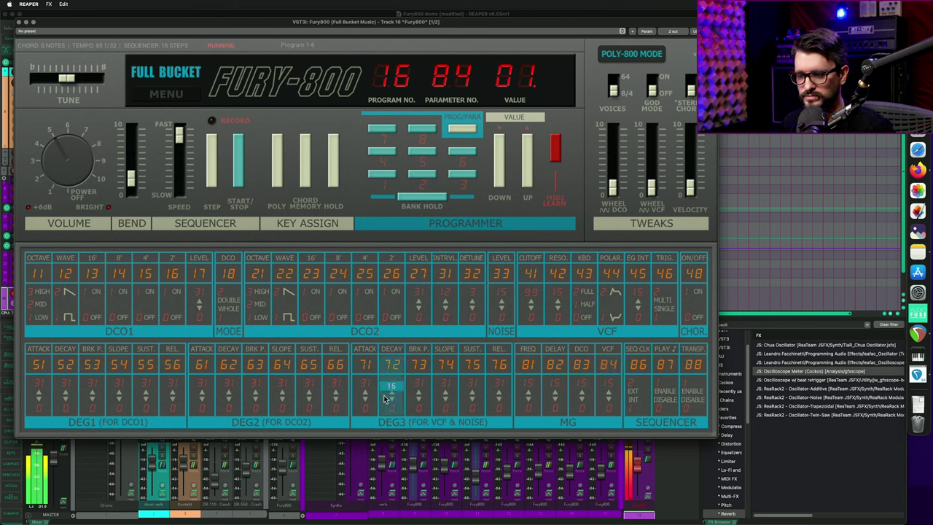
- Adjust the envelopes: set the DEG3 decay to 8, change the DEG1 break point and set the DEG2 attack to 5
drag(391, 397, 394, 402)
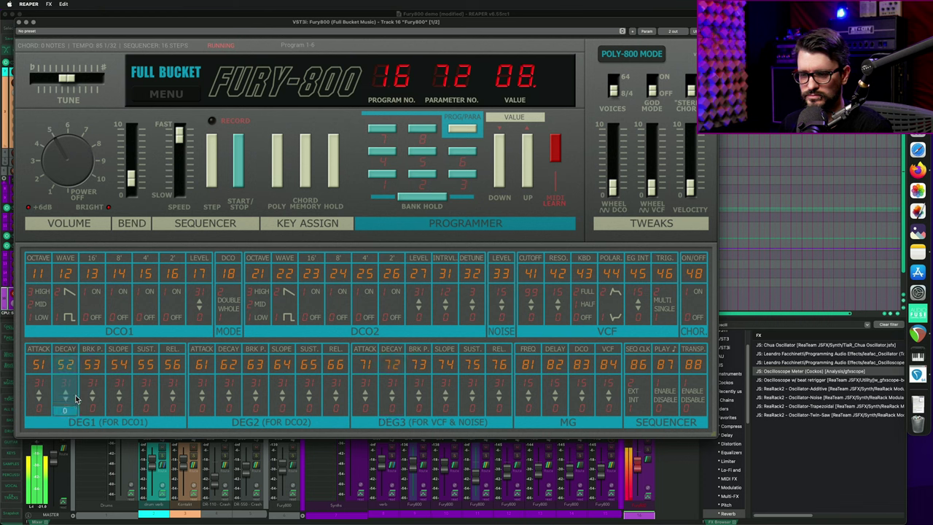
drag(91, 381, 121, 398)
drag(201, 388, 202, 402)
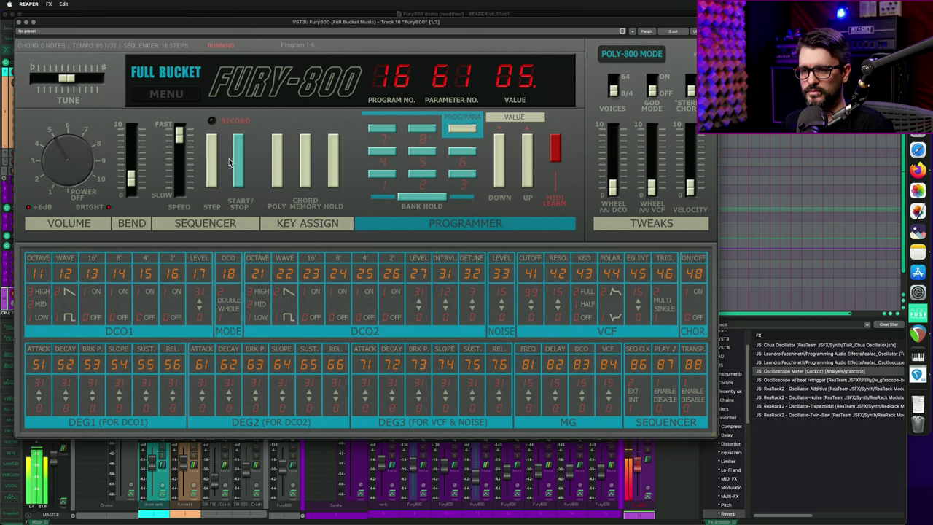
- Stop the running sequence and turn the chorus on
click(696, 295)
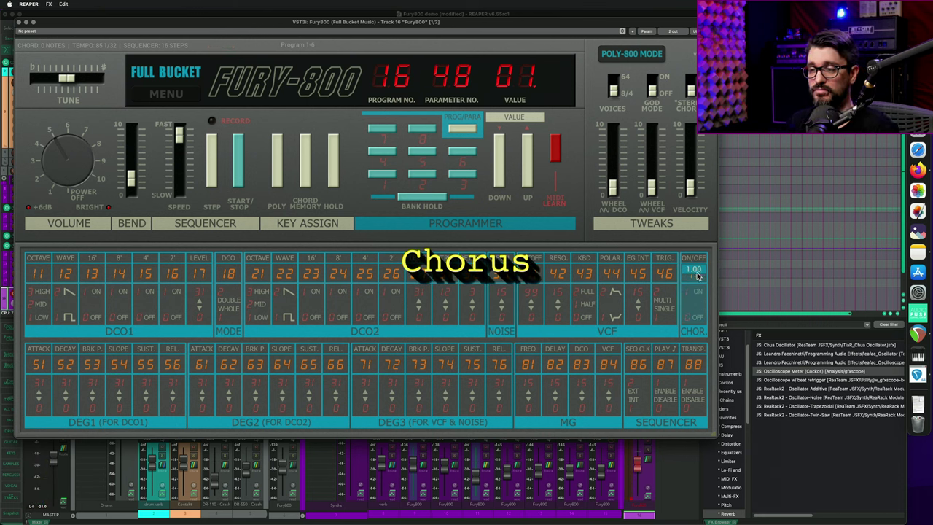
- Play the sequence to audition the chorus with its switch left on, and turn on the Stereo Chorus tweak
key(space)
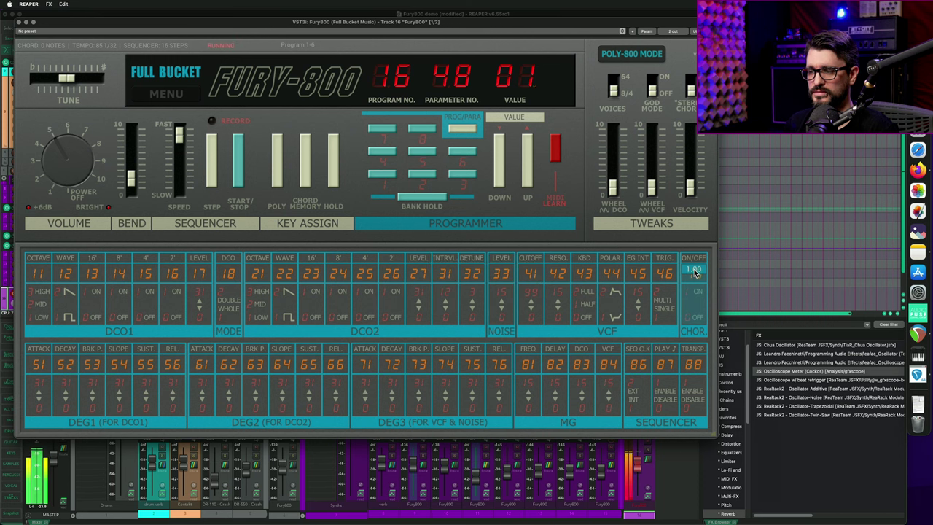
drag(695, 272, 704, 299)
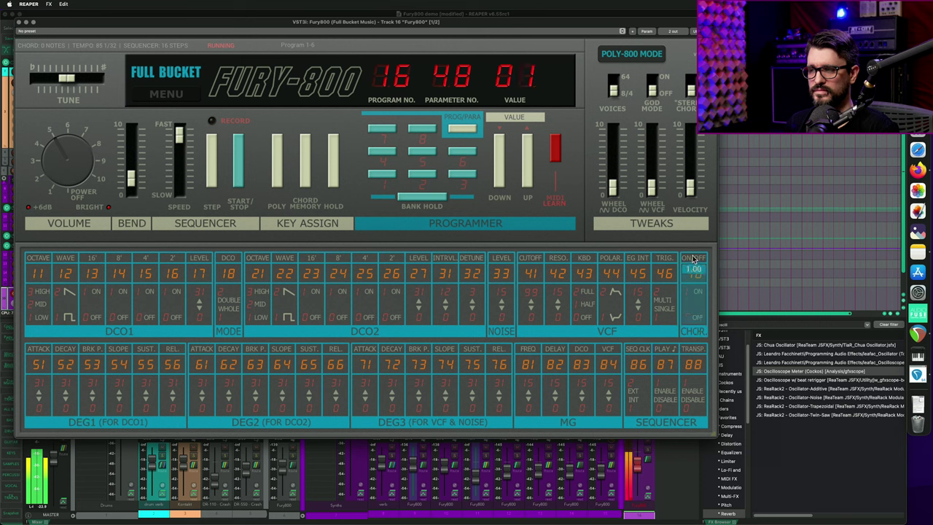
click(691, 88)
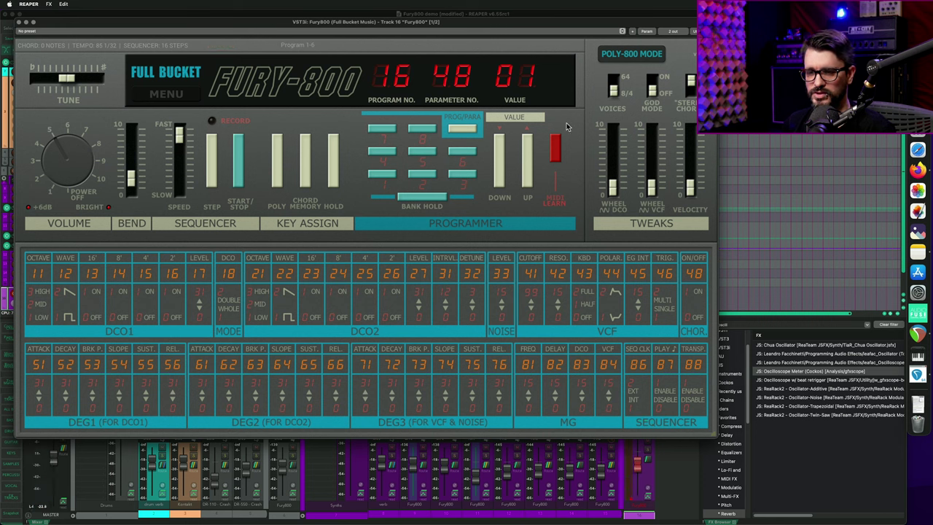
- Compare Poly-800 Mode with Bucket Mode and leave the synth in Bucket Mode
click(642, 58)
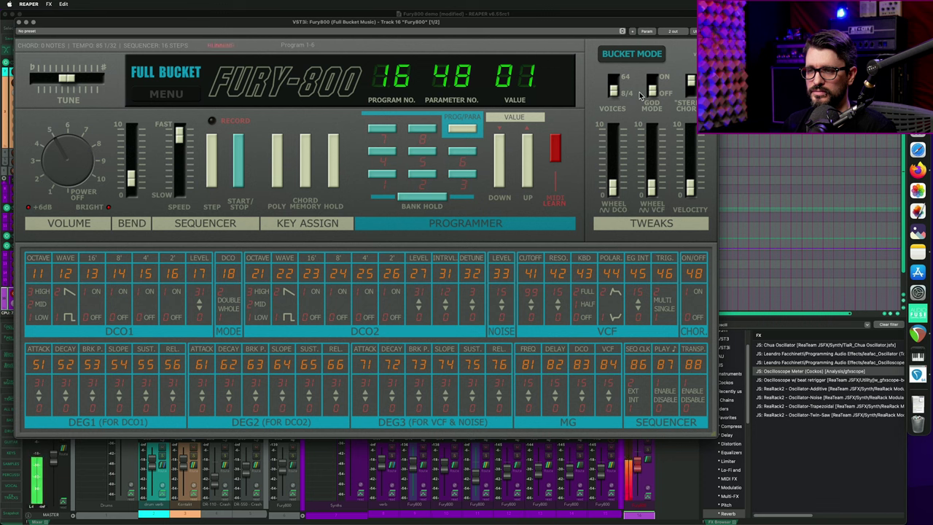
click(623, 55)
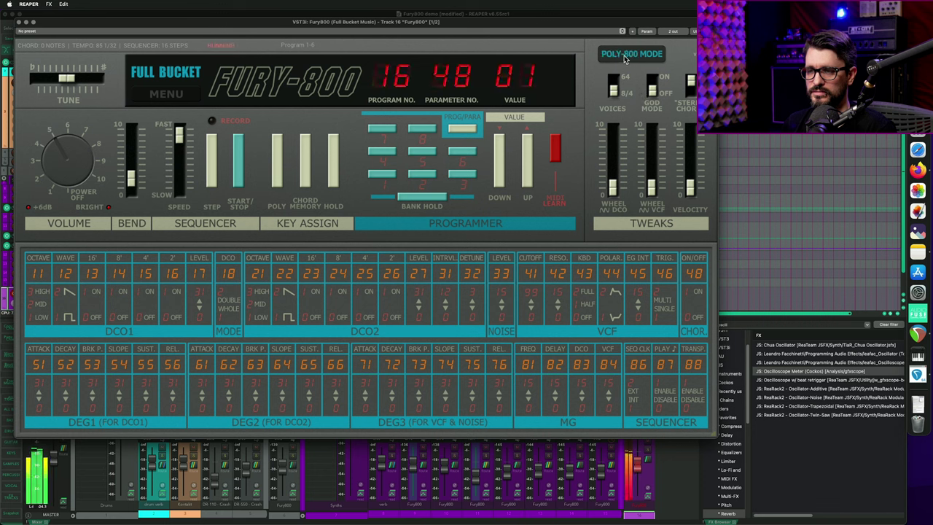
click(624, 55)
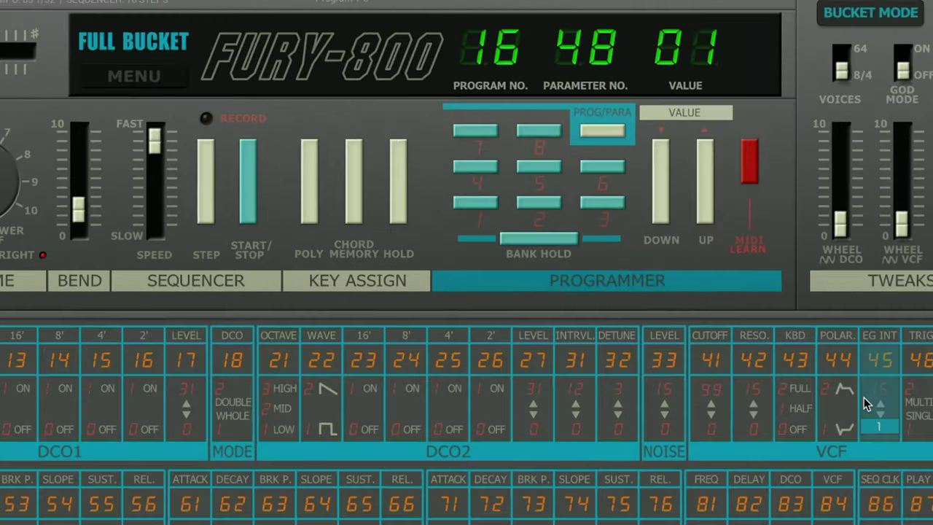
- Review the Load Program and Load Bank options, and show all parameter values on the synth panel
click(188, 93)
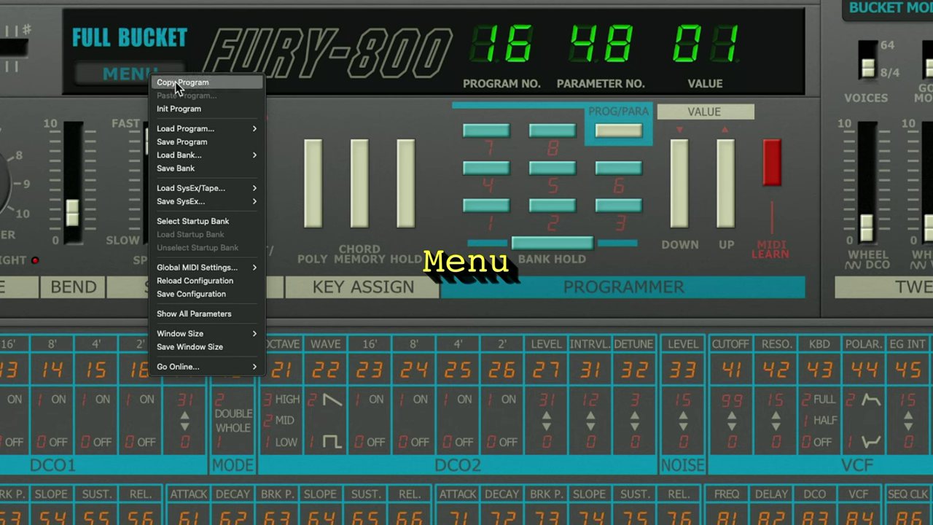
mouse_move(228, 129)
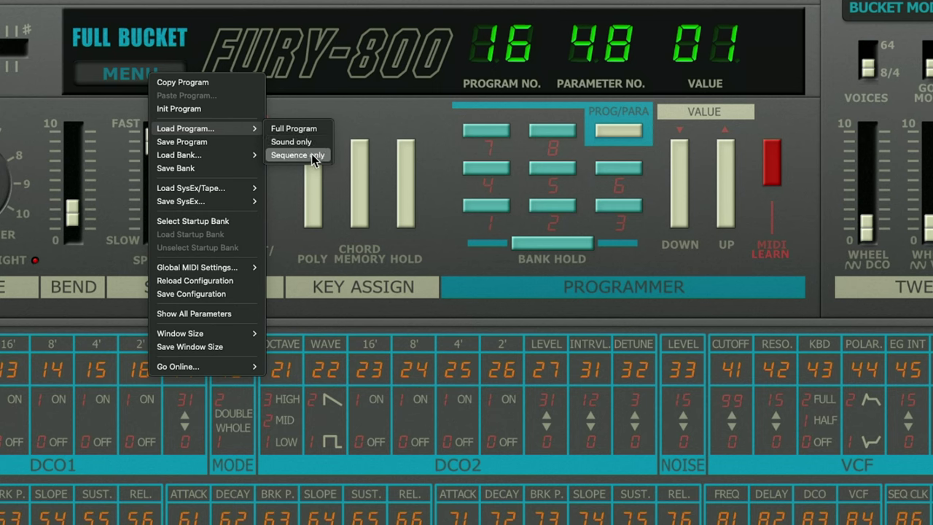
mouse_move(210, 156)
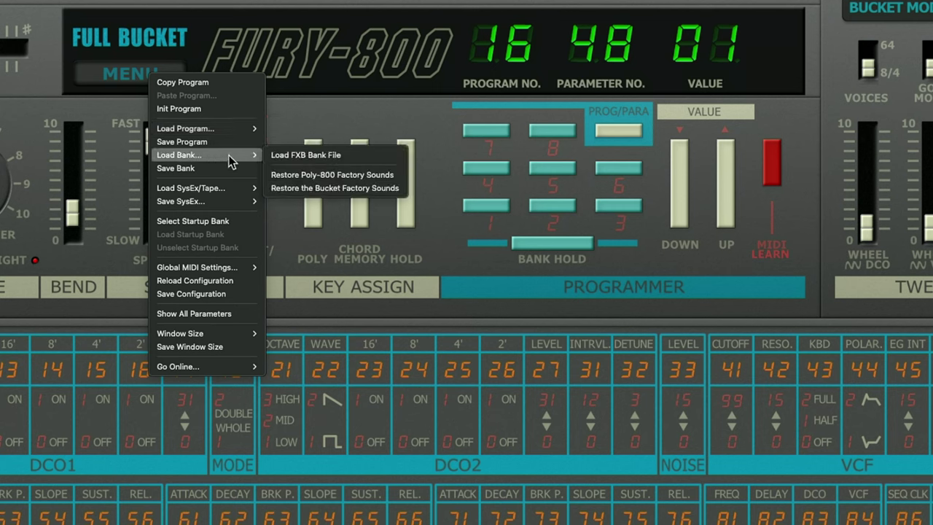
mouse_move(239, 157)
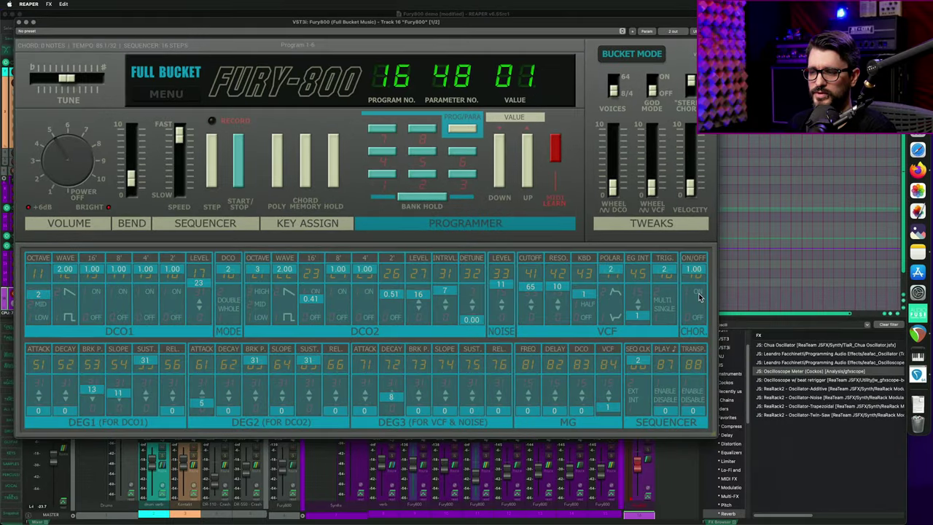
click(344, 272)
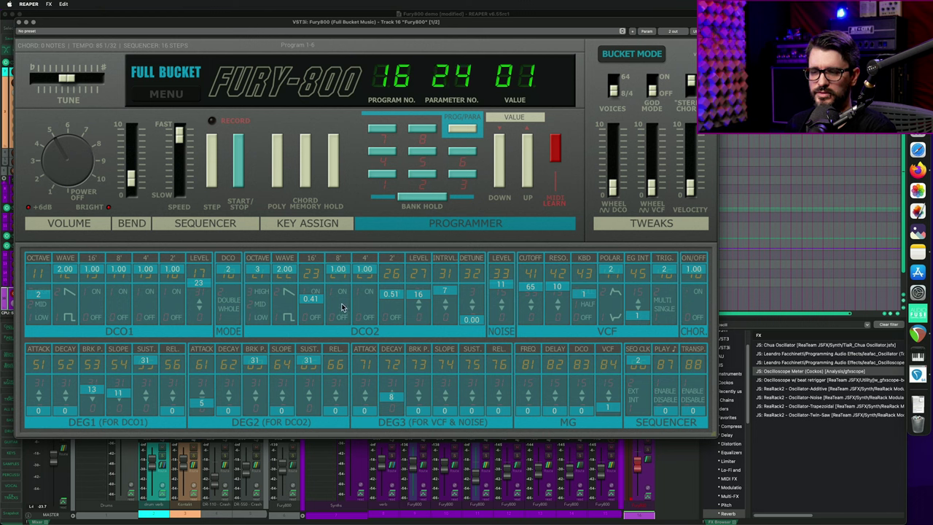
drag(342, 307, 339, 312)
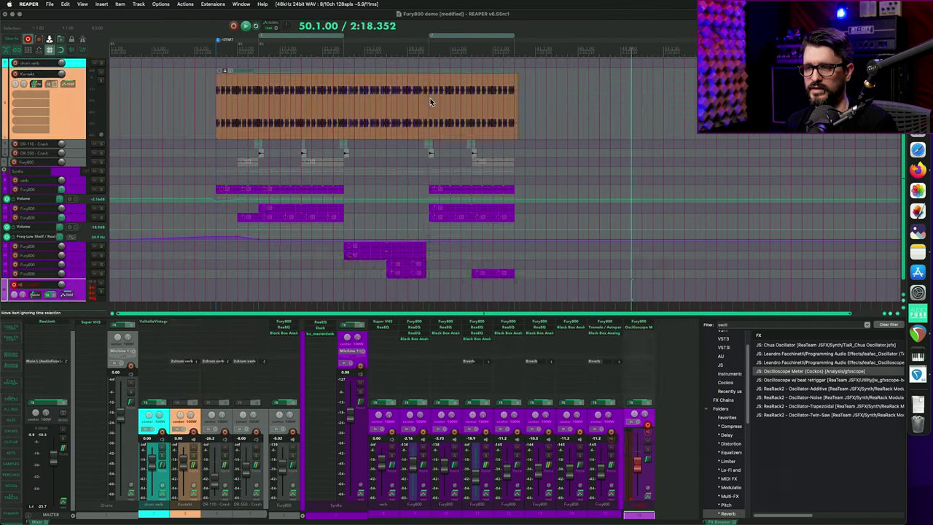
- Place the edit cursor at bar 31, solo track 9 and inspect the Fury800 settings in its FX chain
click(430, 97)
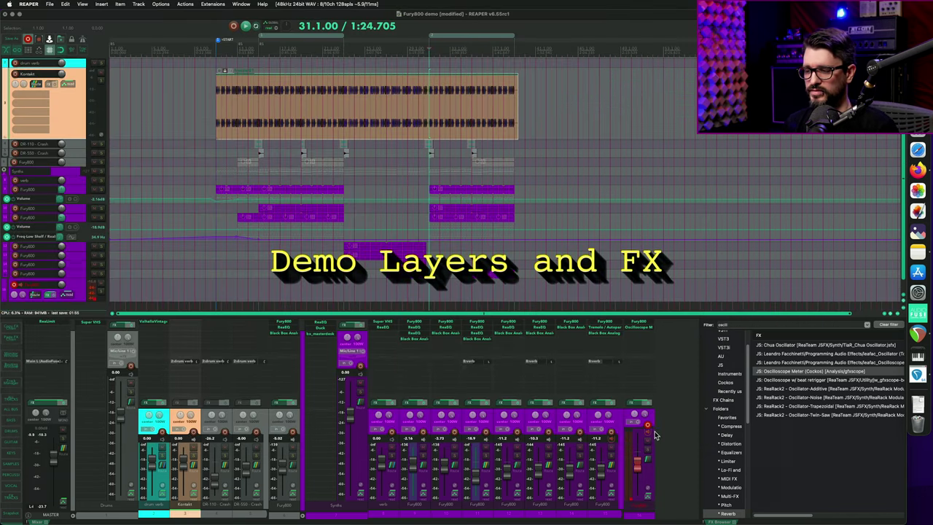
scroll(458, 257, up, 1)
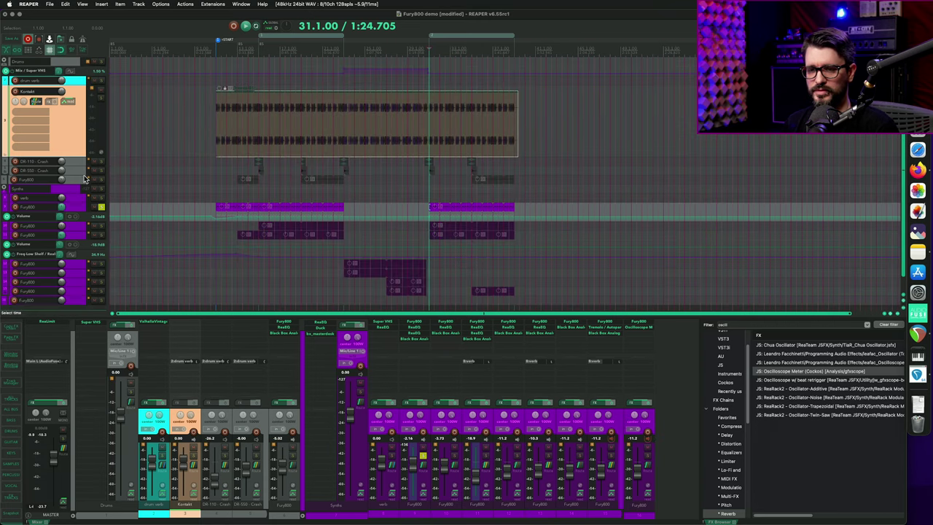
click(81, 210)
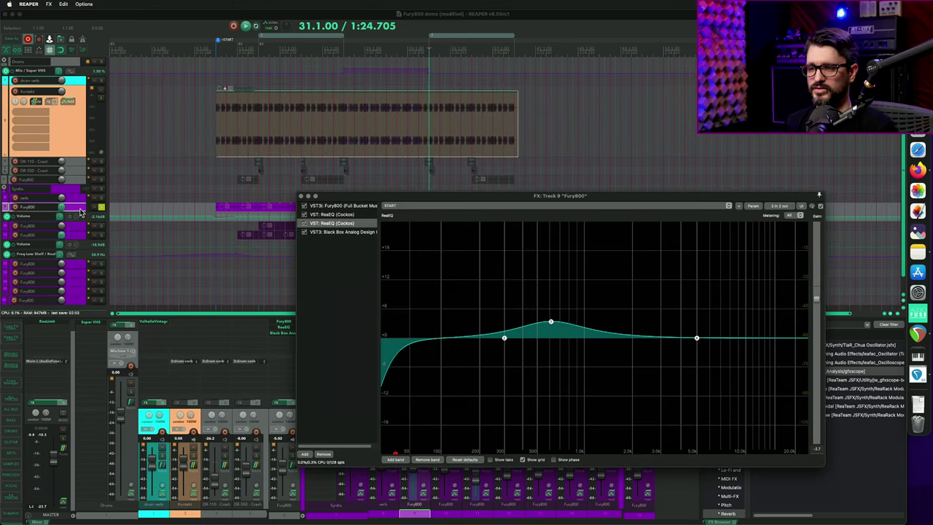
click(335, 205)
drag(412, 198, 147, 234)
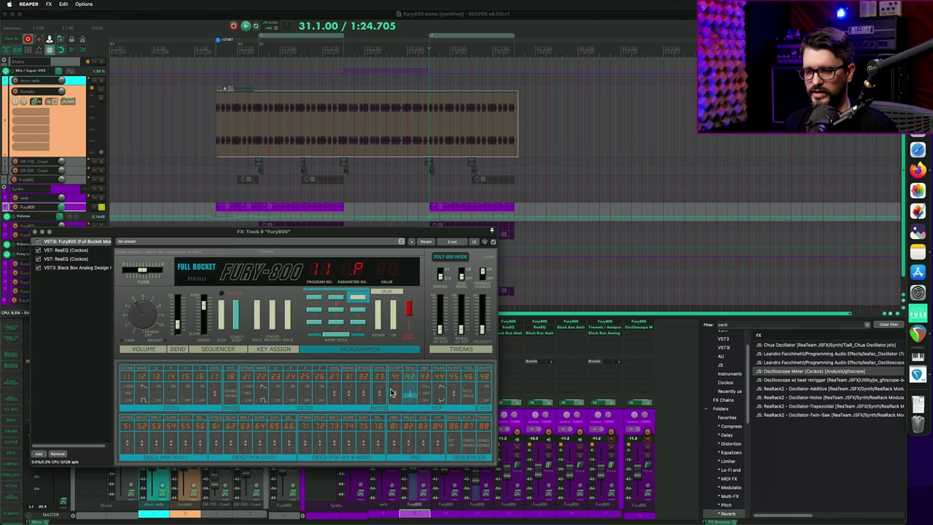
click(35, 231)
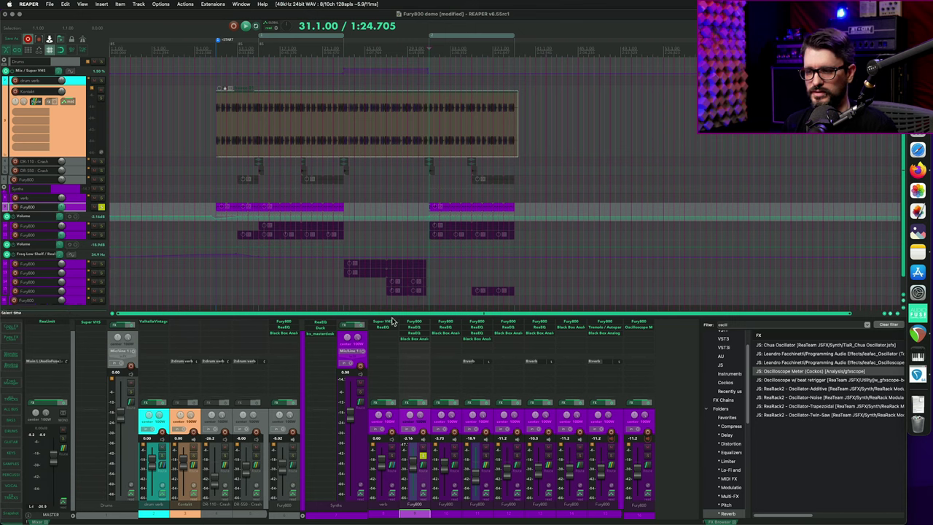
- Inspect the all-pass ReaEQ on track 9 and compare the sound with the effect bypassed and enabled
click(414, 333)
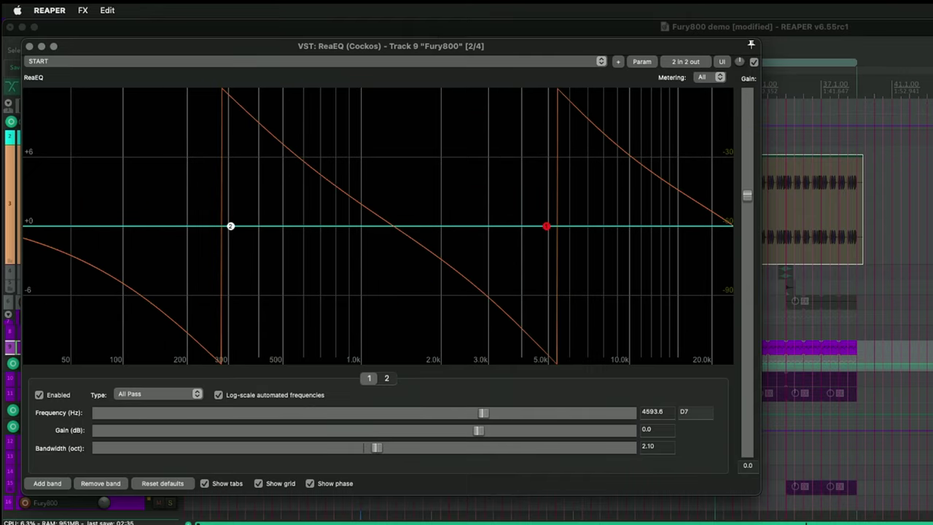
click(753, 63)
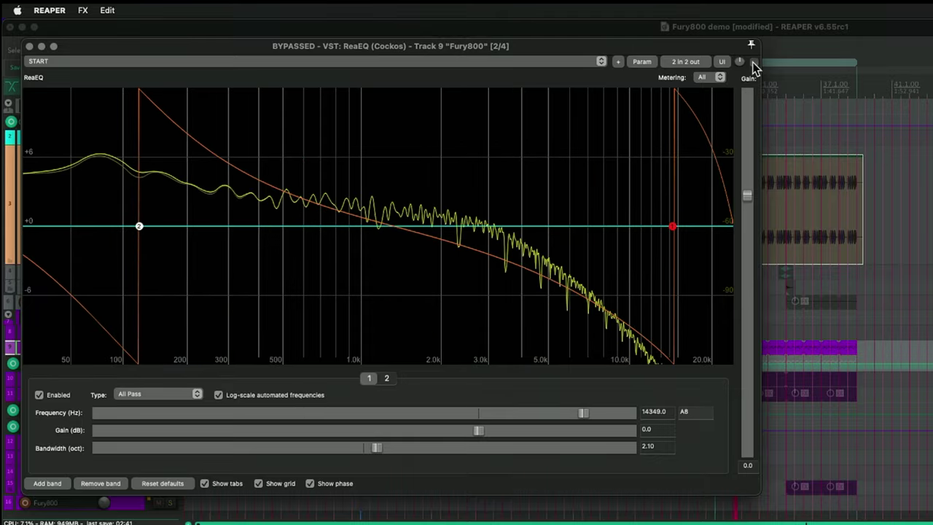
click(753, 63)
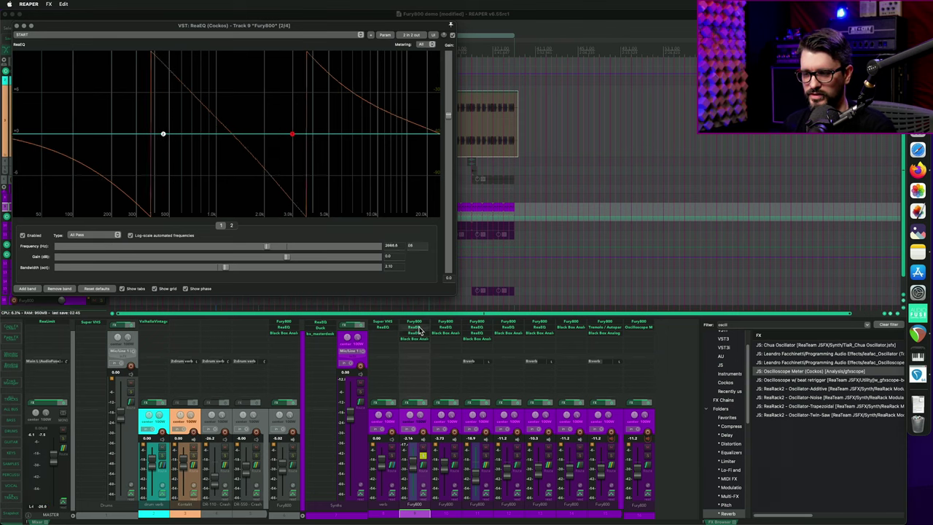
- Inspect the second ReaEQ and the Black Box HG-2 on track 9, and open the Fury800 on track 10
click(414, 327)
click(413, 332)
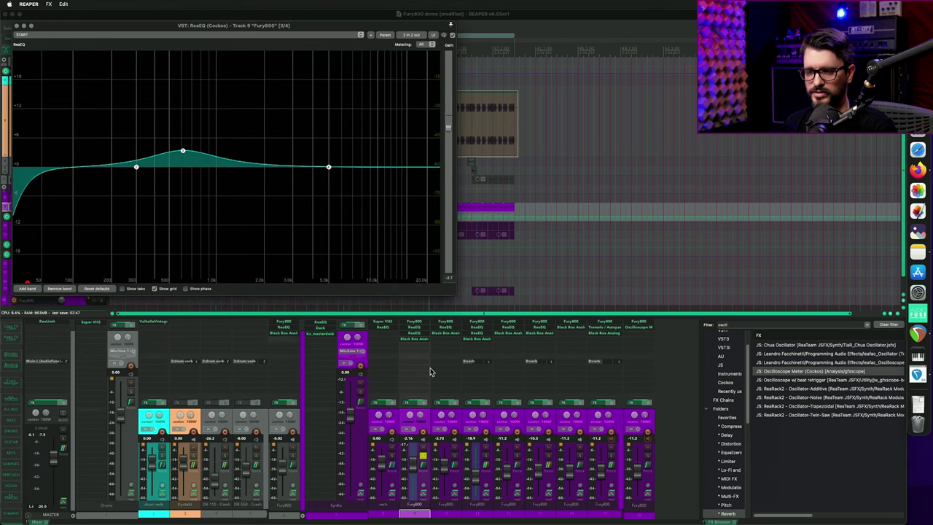
click(413, 332)
click(414, 338)
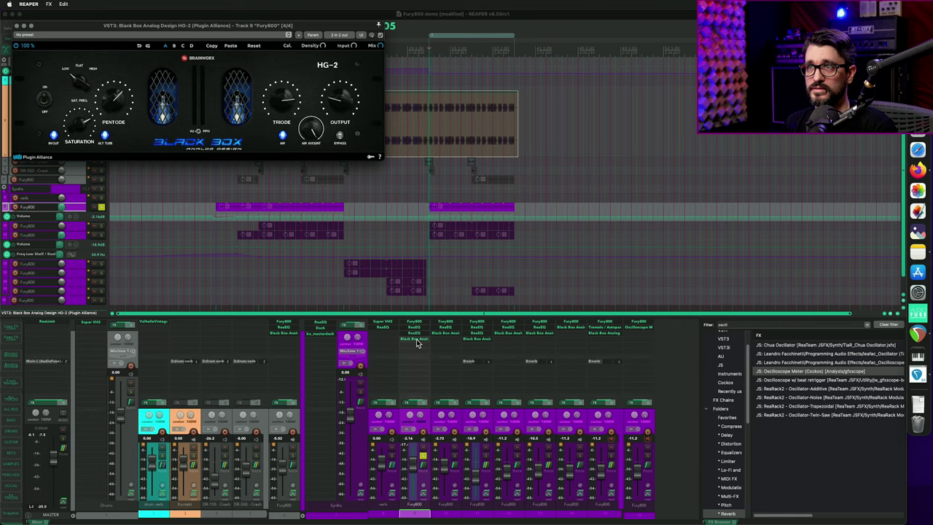
click(414, 338)
click(447, 322)
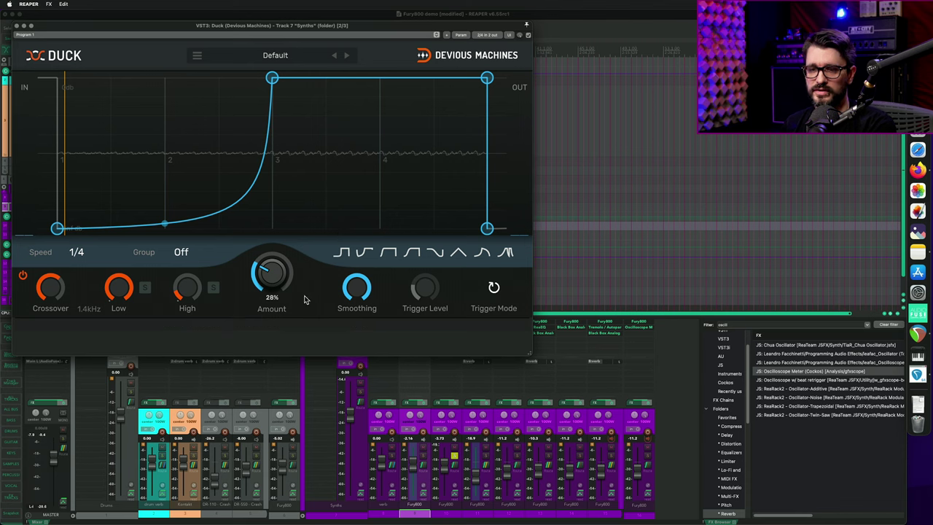
- Examine the Duck plugin on the Synths folder, including its group options and the start of the ducking curve
click(182, 253)
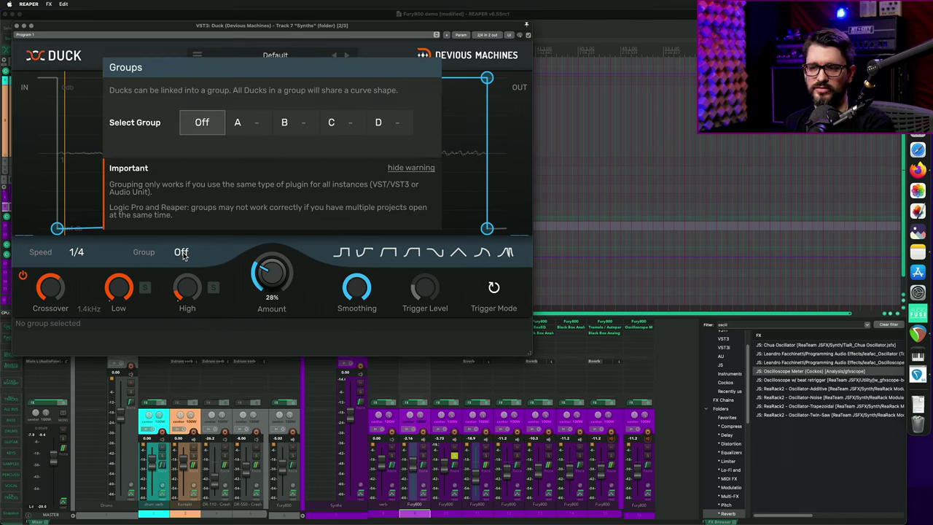
click(225, 256)
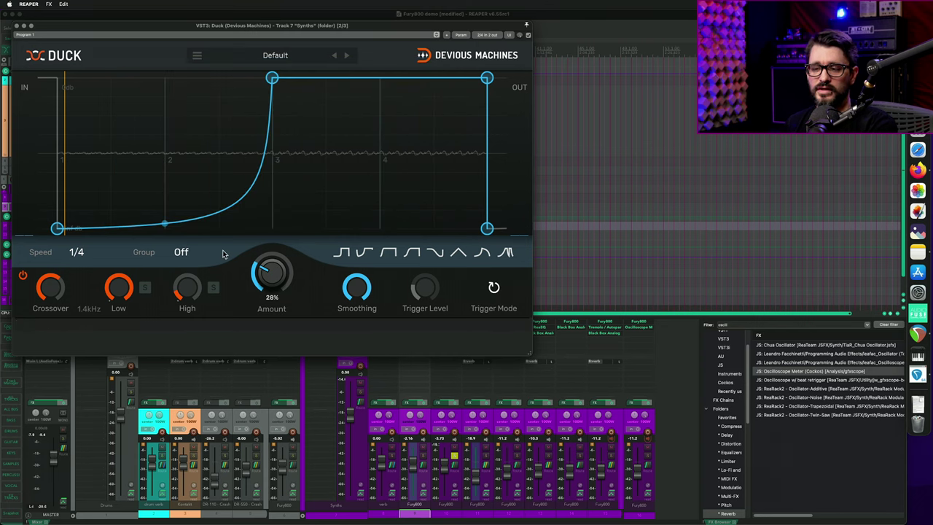
mouse_move(56, 228)
mouse_down()
mouse_move(69, 141)
mouse_move(57, 228)
mouse_up()
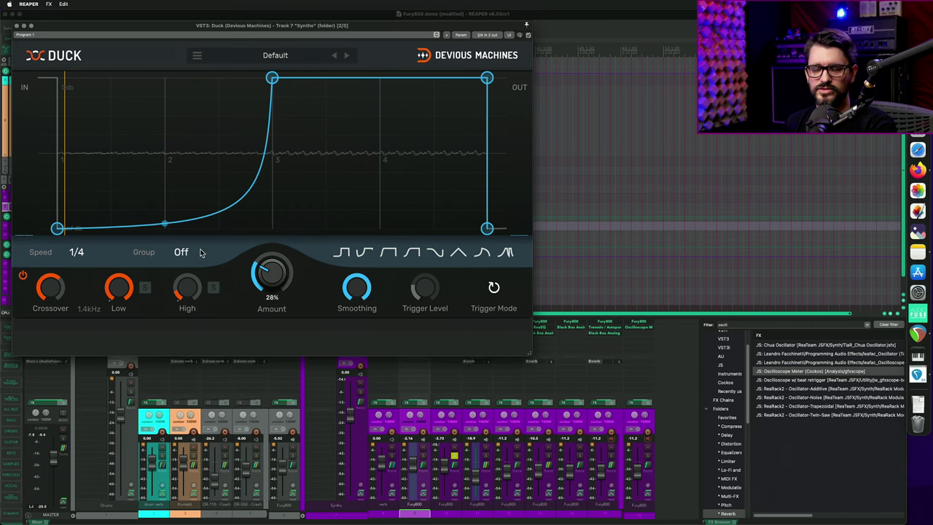
click(17, 25)
- Play the soloed track 11 from bar 31 and inspect its Fury800 settings
key(space)
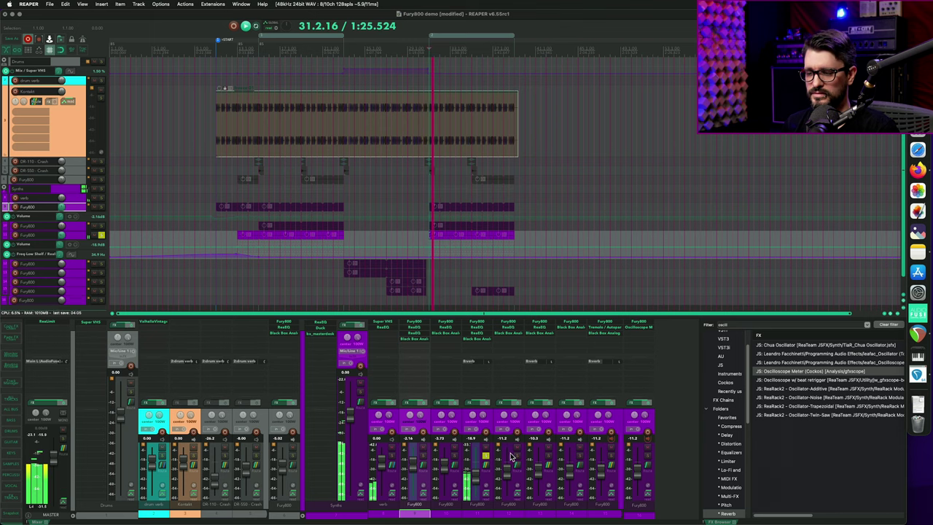
click(482, 324)
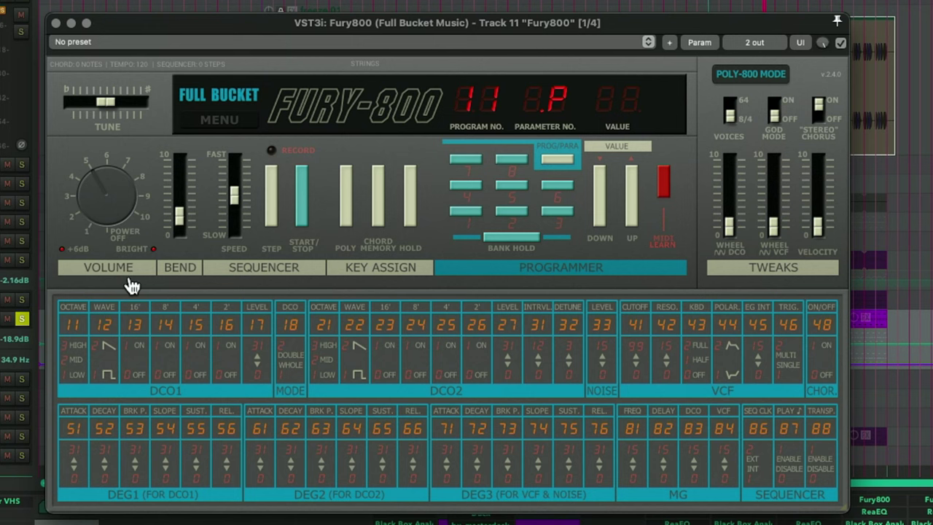
mouse_move(114, 355)
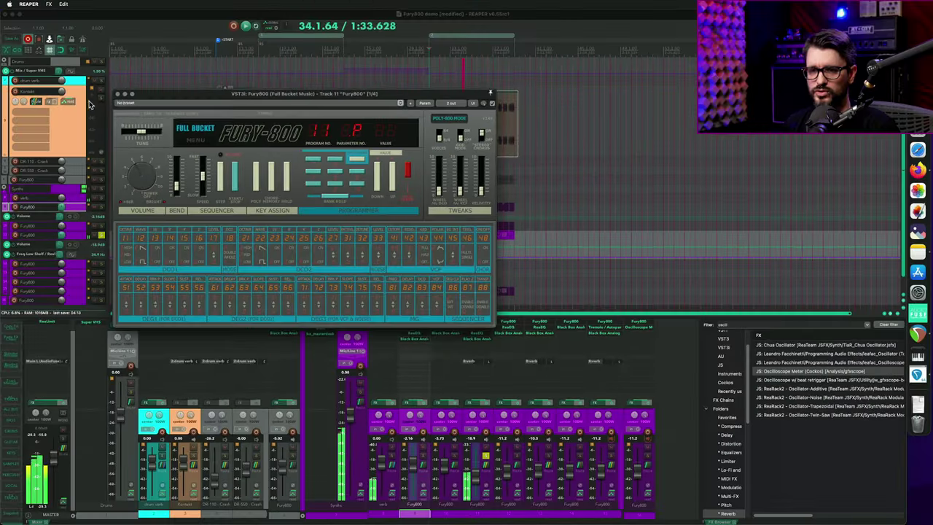
click(121, 95)
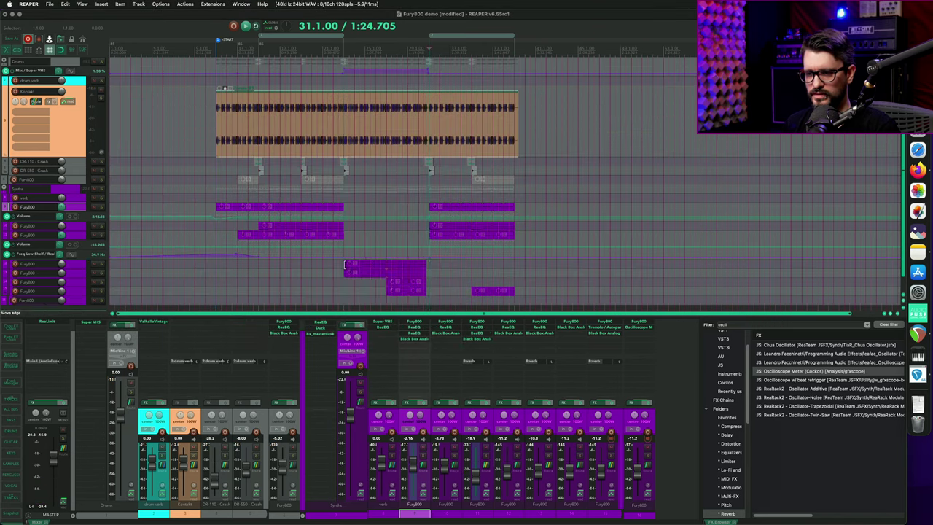
- Play the soloed track 12 from bar 23, inspect its Fury800 settings and stop playback
click(348, 264)
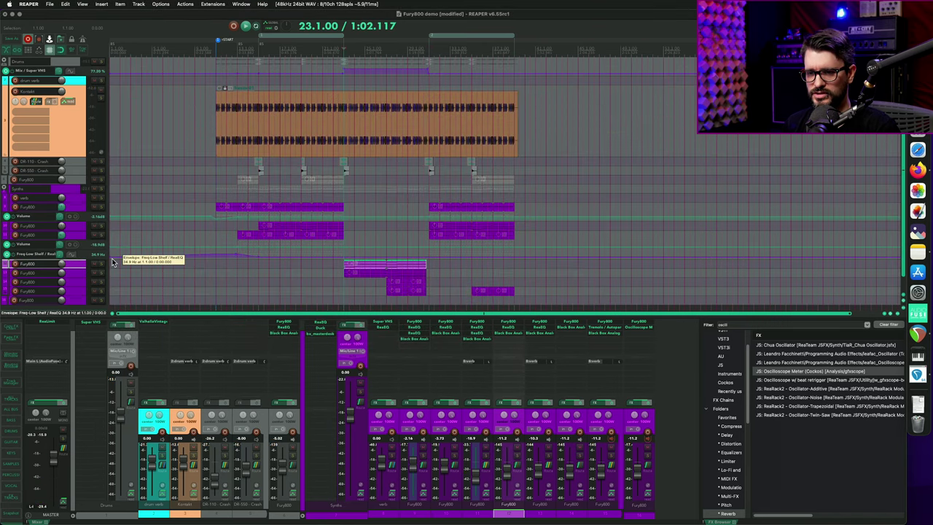
key(space)
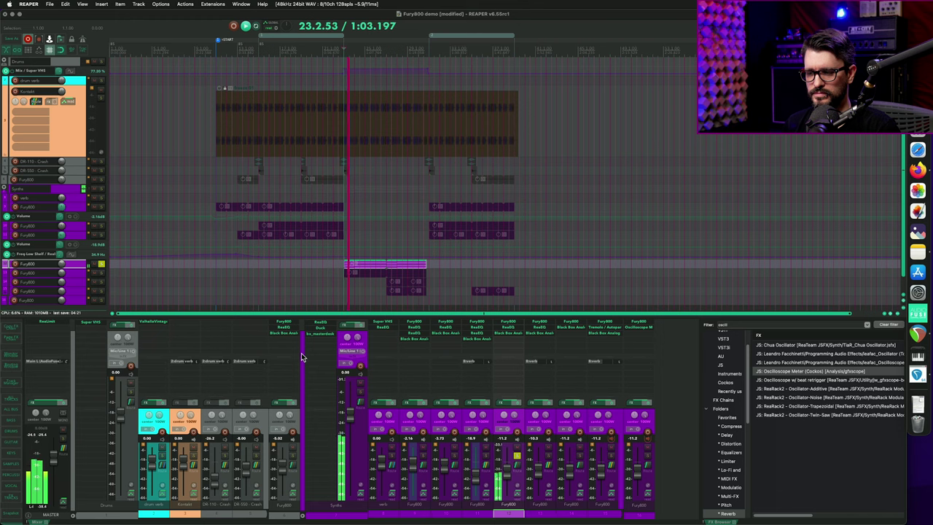
click(508, 324)
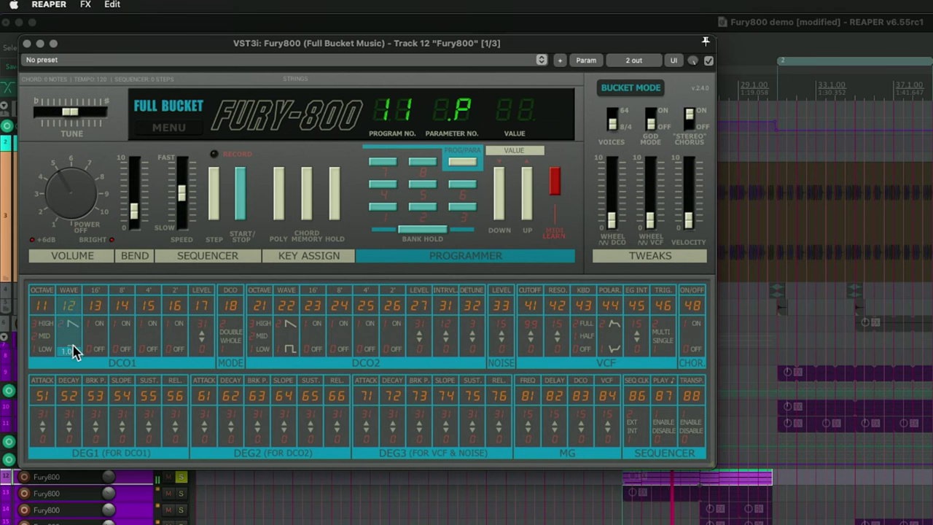
click(73, 351)
click(27, 45)
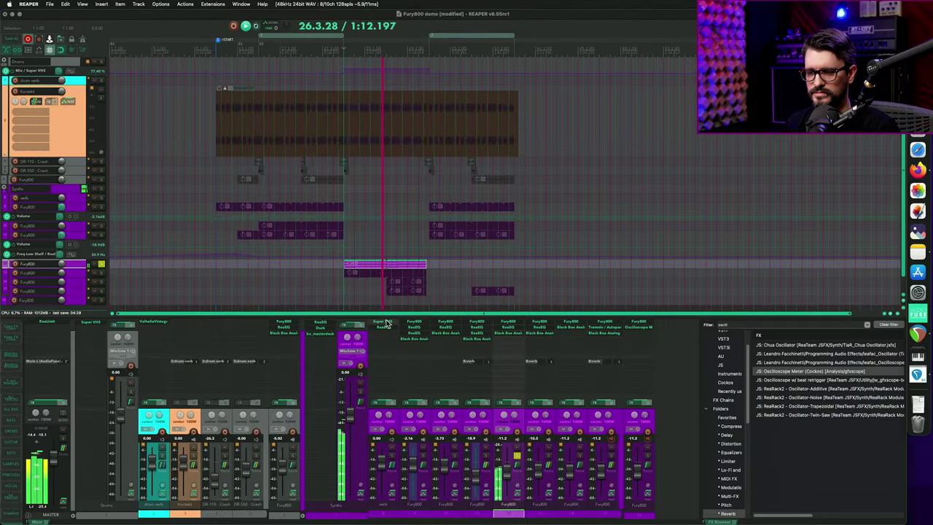
key(space)
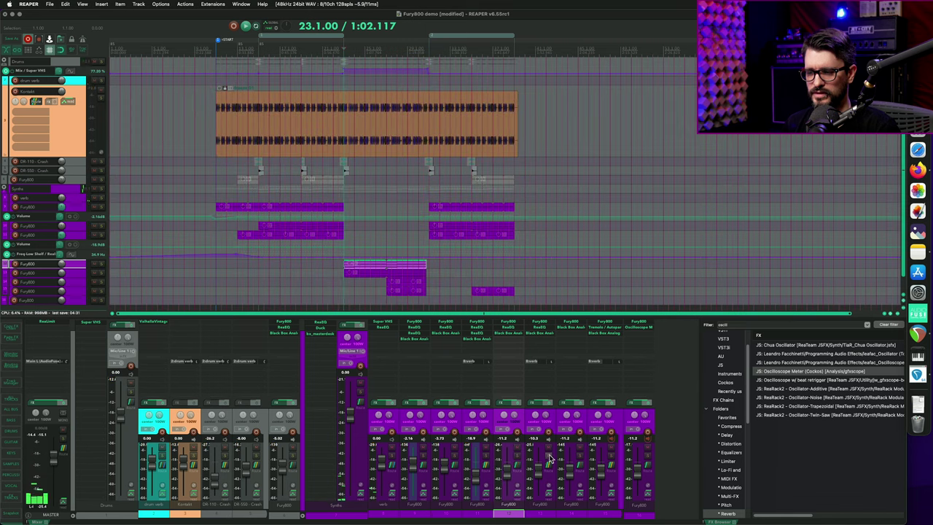
- Solo track 13 and open its Fury800 to inspect the settings while it plays
click(548, 457)
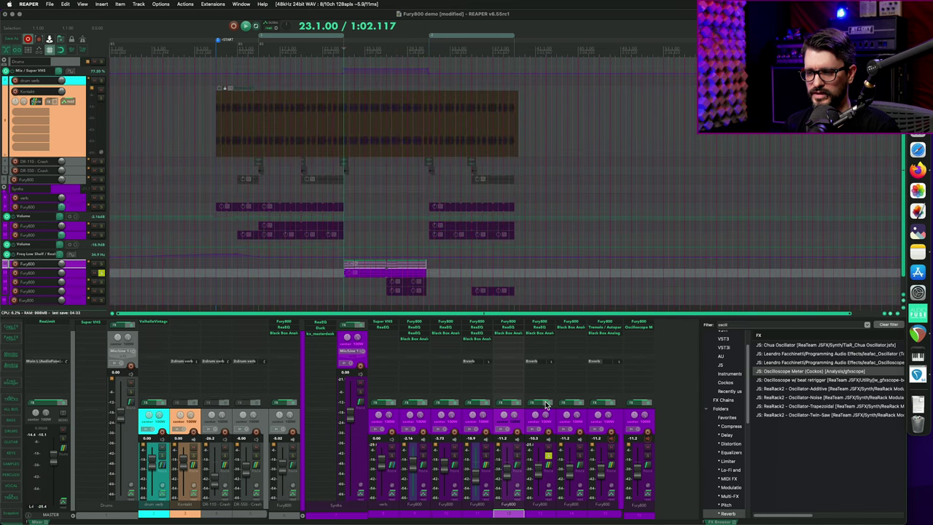
click(544, 325)
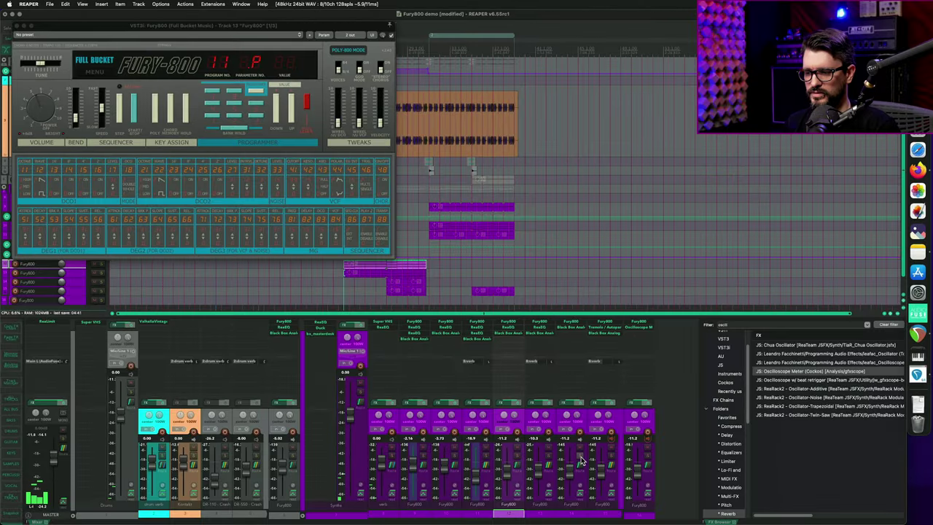
- Audition track 14, close the Fury800 window and place the edit cursor at bar 27.3 for a closer look at its MIDI item
click(581, 460)
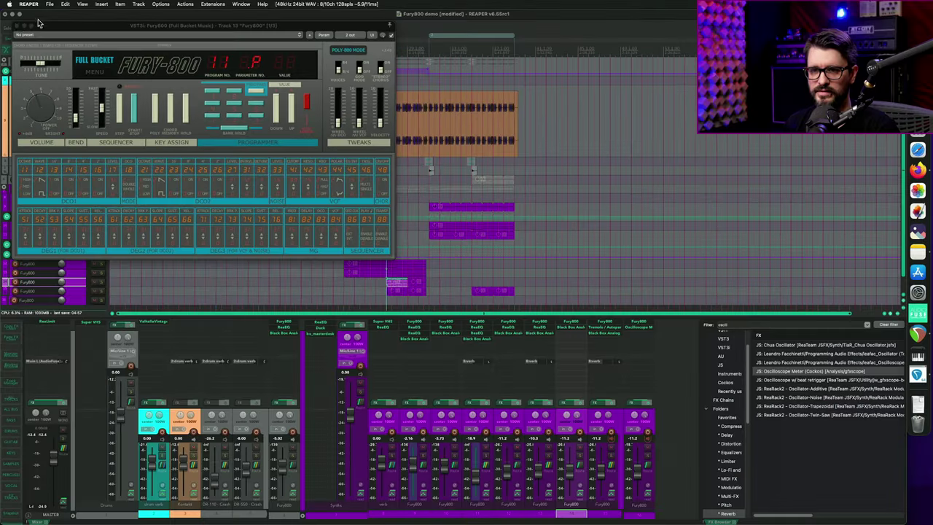
click(17, 27)
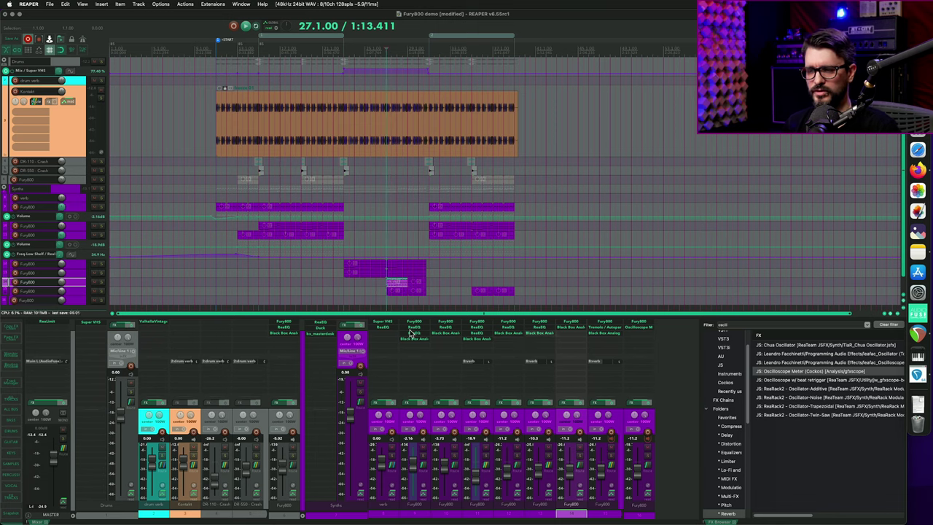
scroll(404, 273, down, 5)
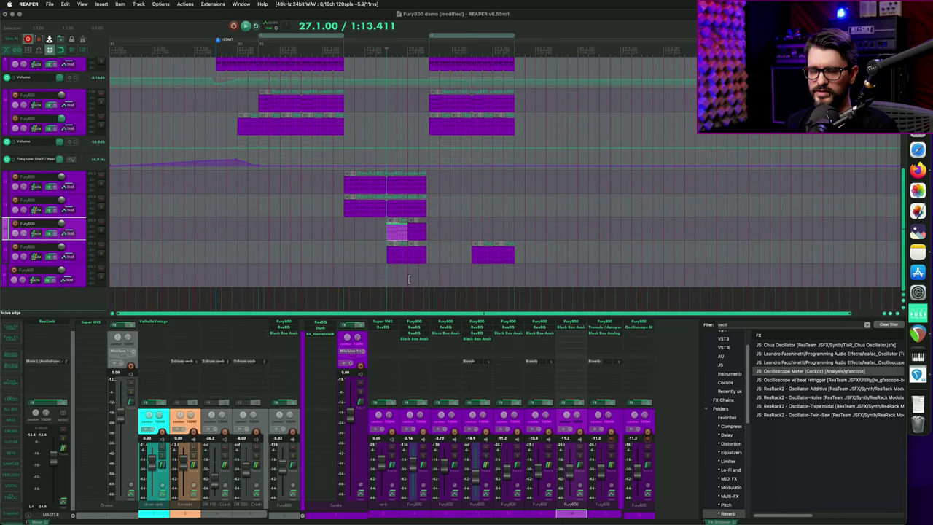
click(393, 239)
scroll(408, 237, up, 8)
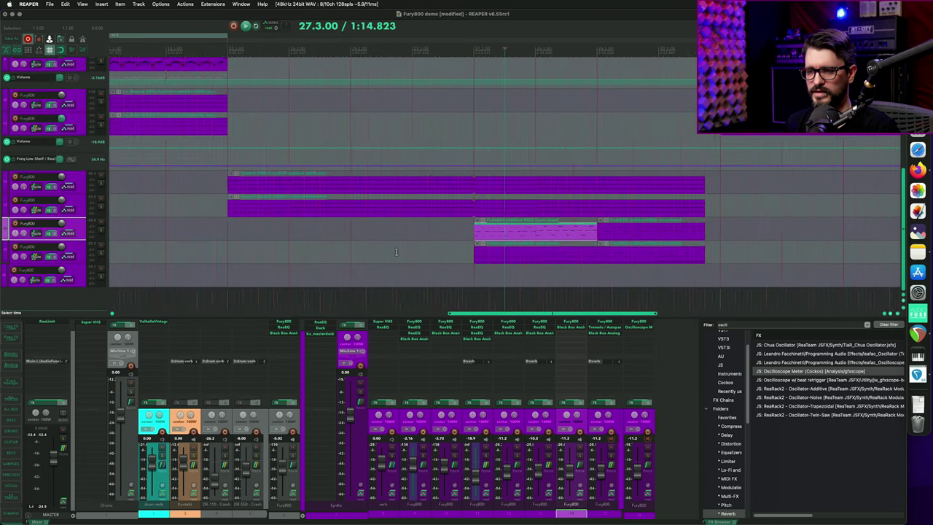
- Solo and play track 15 with its Fury800 window enlarged and moved clear of the MIDI item
click(100, 259)
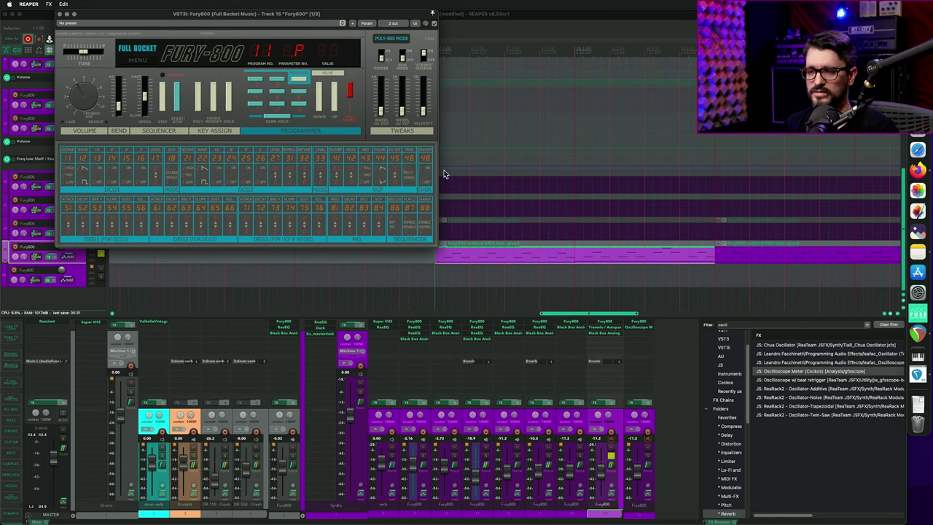
drag(434, 245, 558, 368)
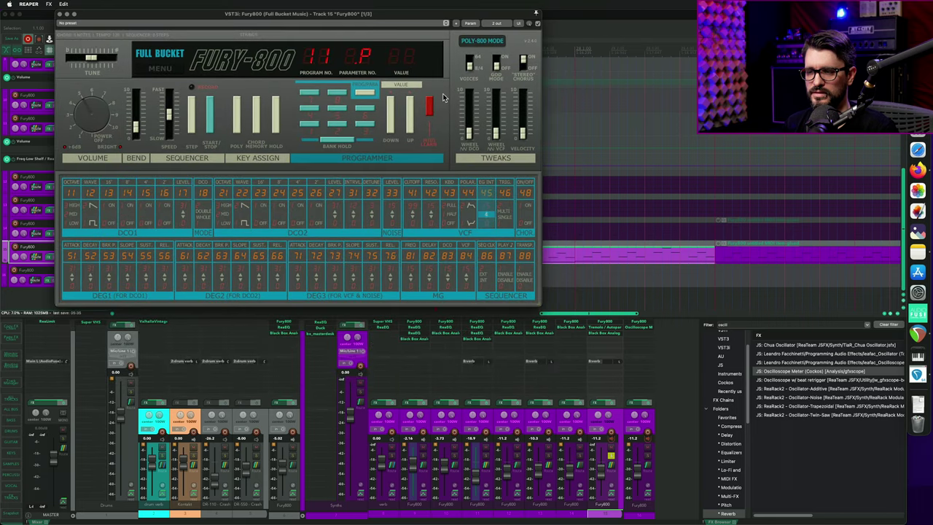
click(349, 25)
click(349, 25)
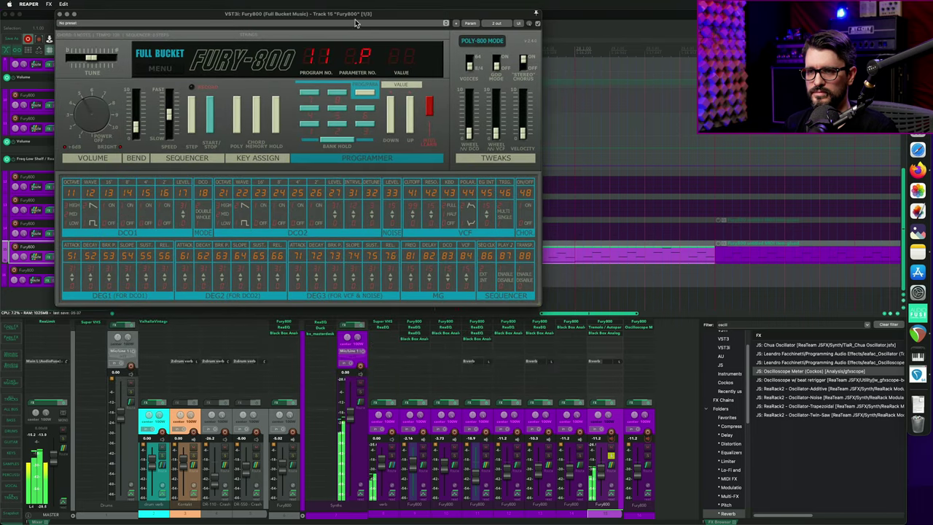
drag(355, 23, 300, 24)
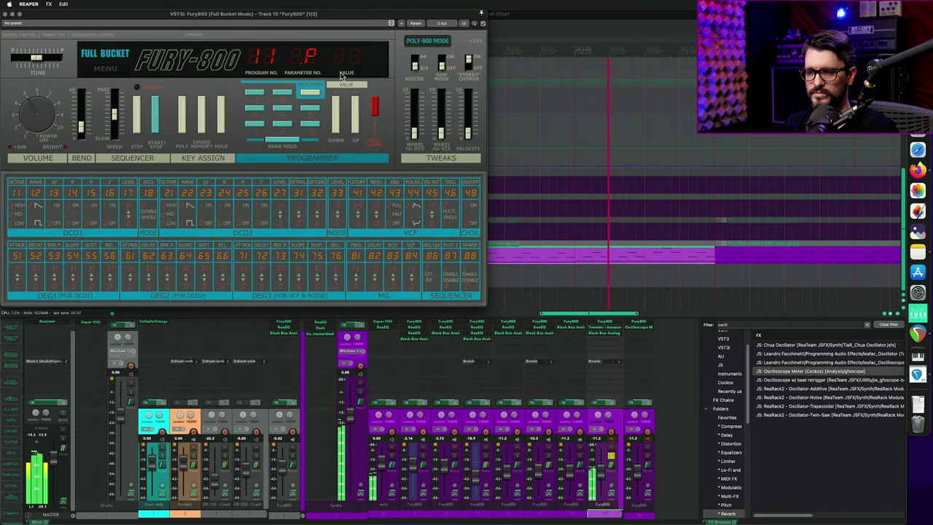
- Set the VCF trigger, parameter 46, of track 15's Fury800 to Multi, value 2
click(450, 193)
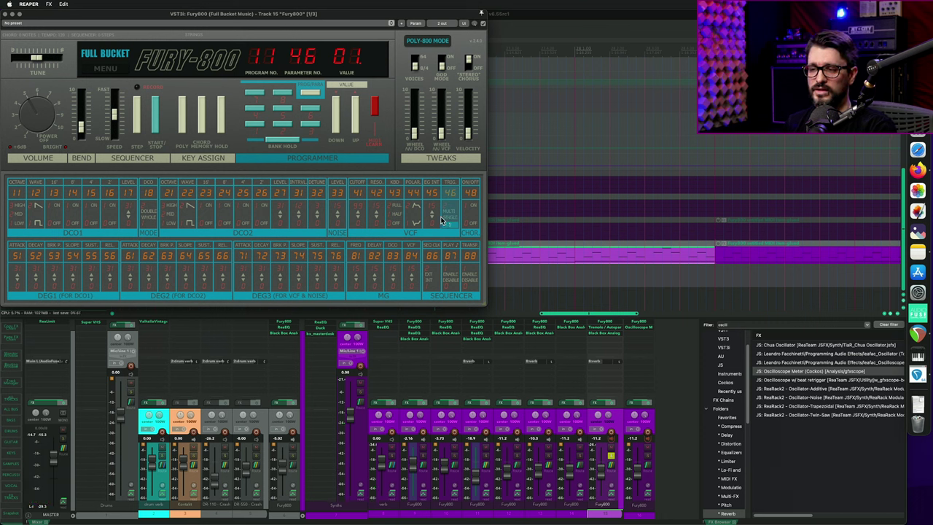
click(452, 226)
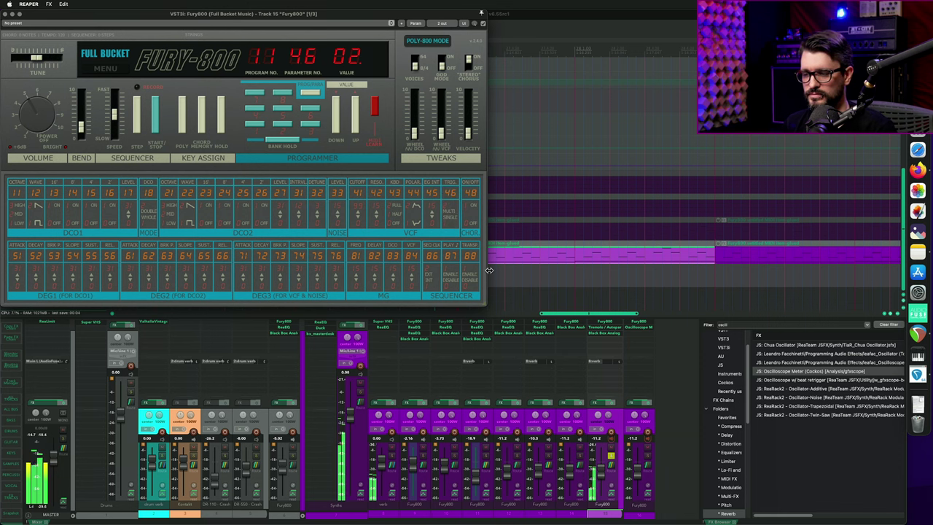
- Compare track 15's sound with Tremolo / Autopan bypassed and active, and close the effect's window
click(598, 329)
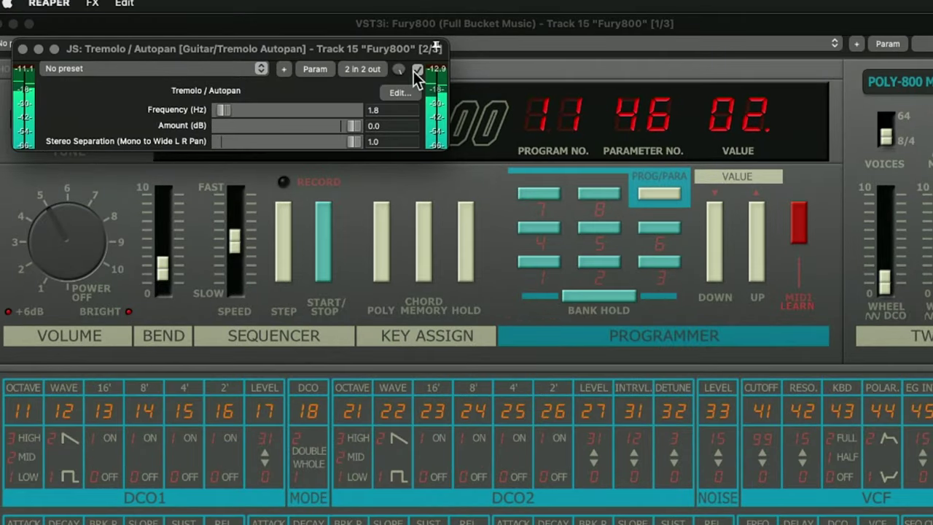
click(414, 70)
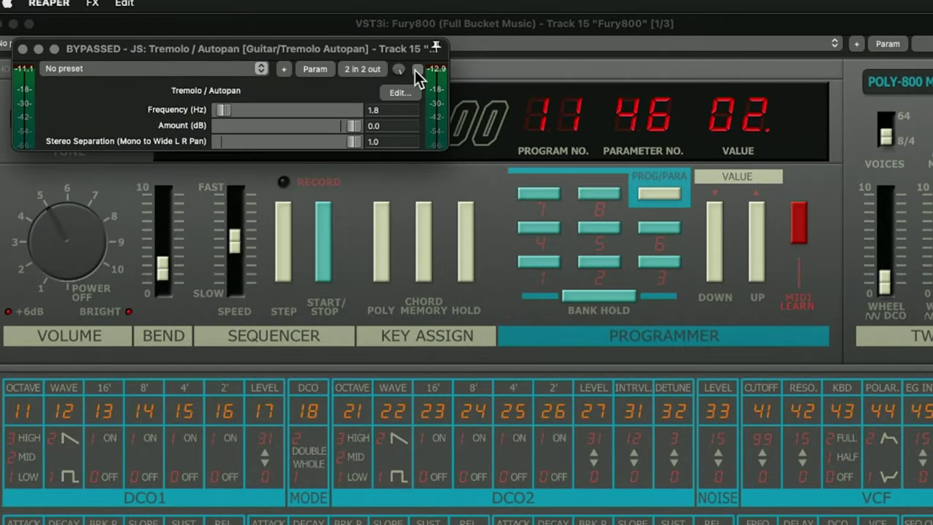
click(415, 70)
click(23, 48)
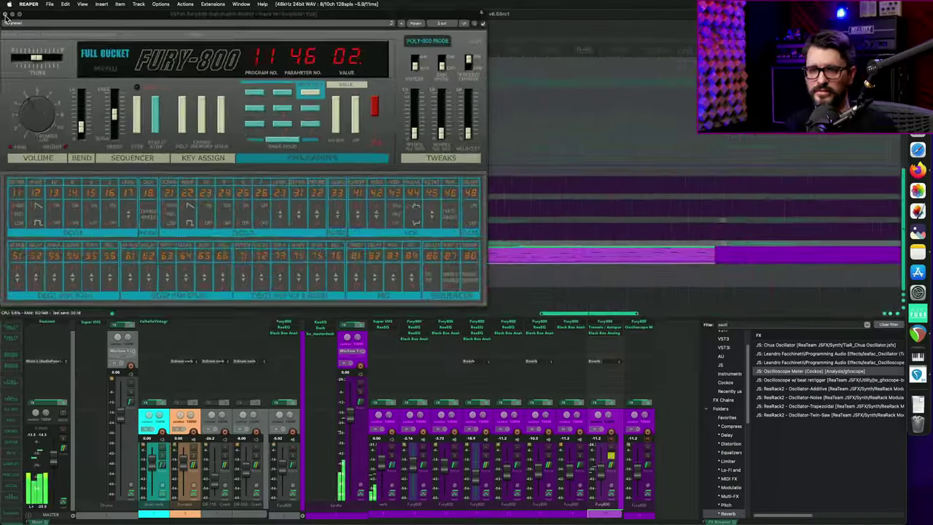